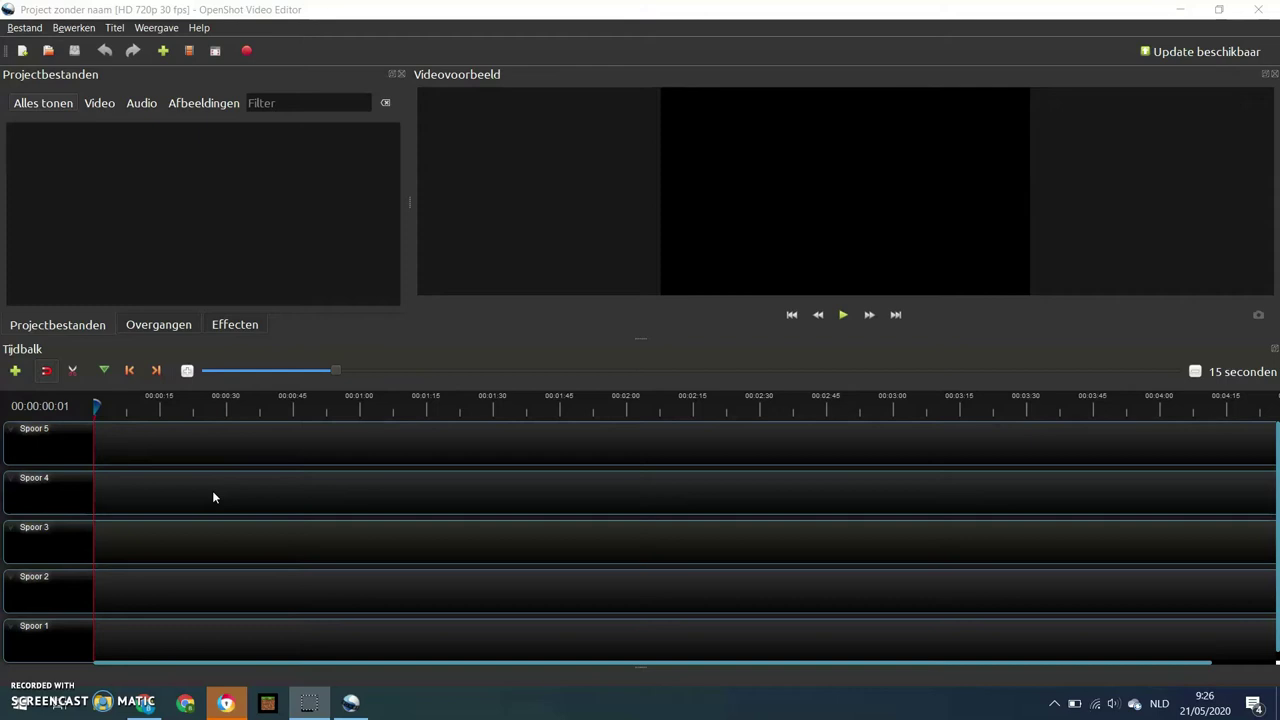
Switch to Chrome, open babotaniek.smartschool.be and log in with the prefilled account
click(141, 700)
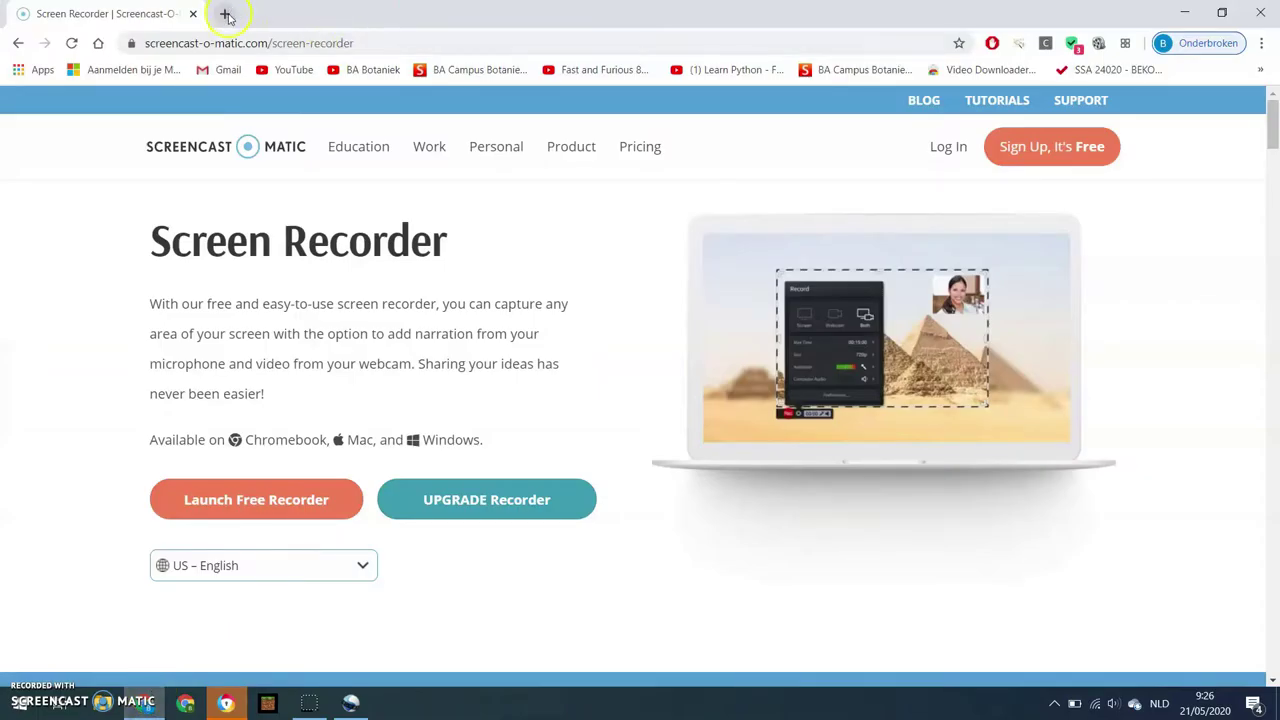
click(244, 44)
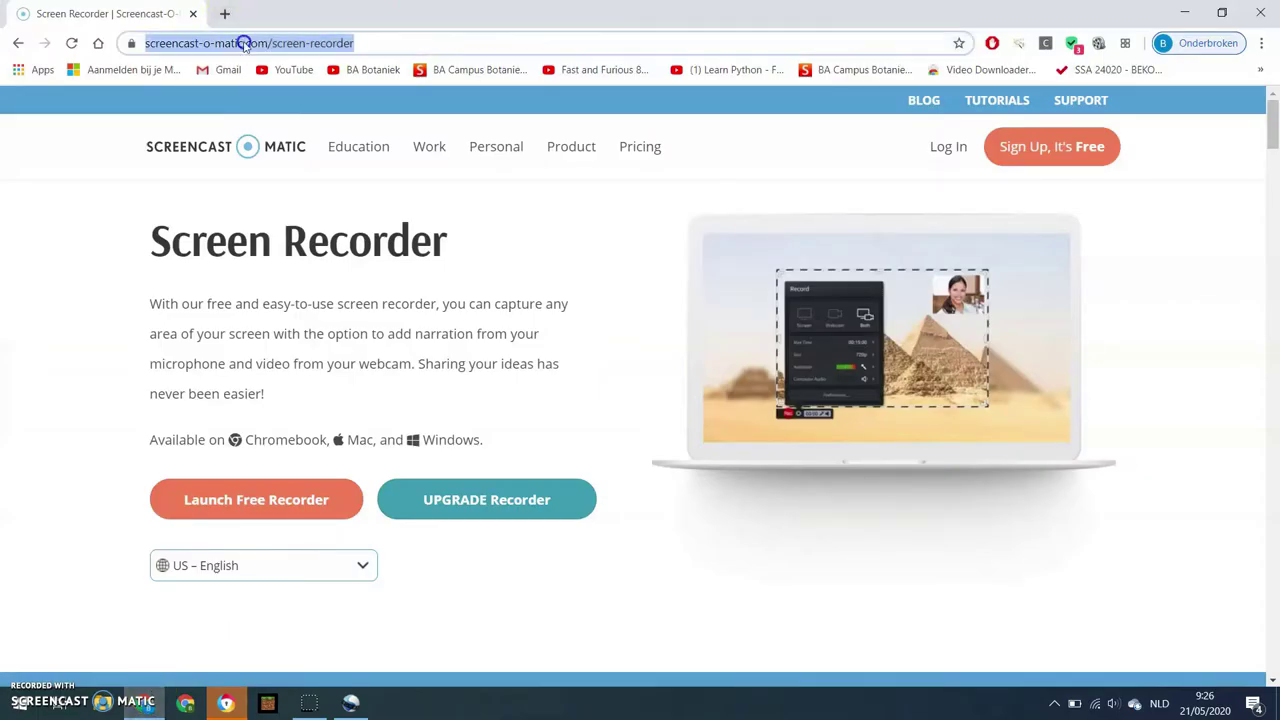
text(babotaniek.smartschool.be)
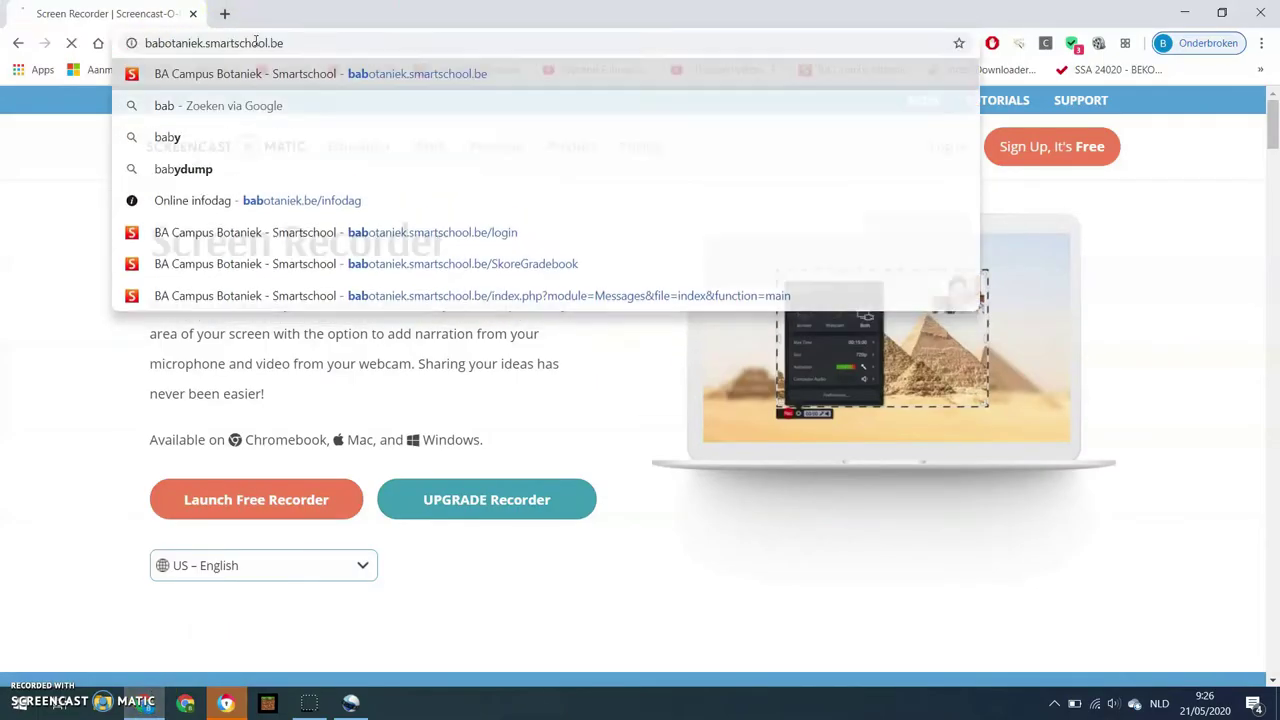
key(Return)
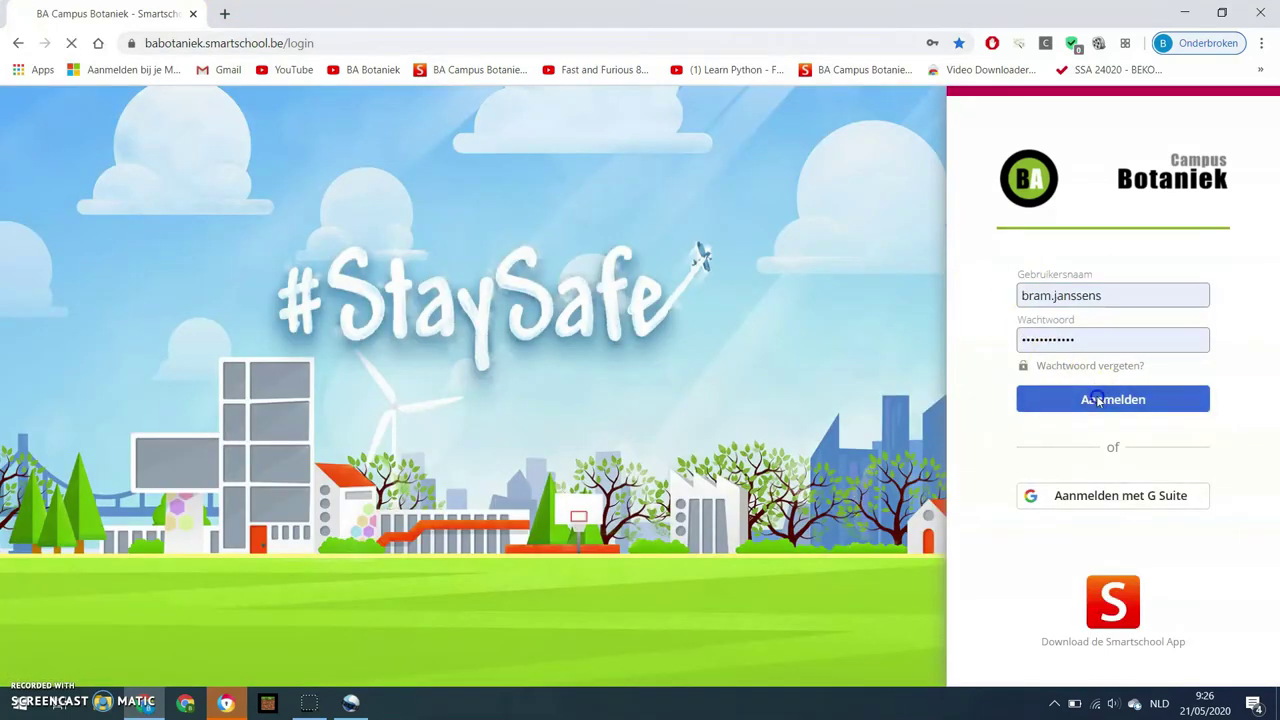
click(1094, 399)
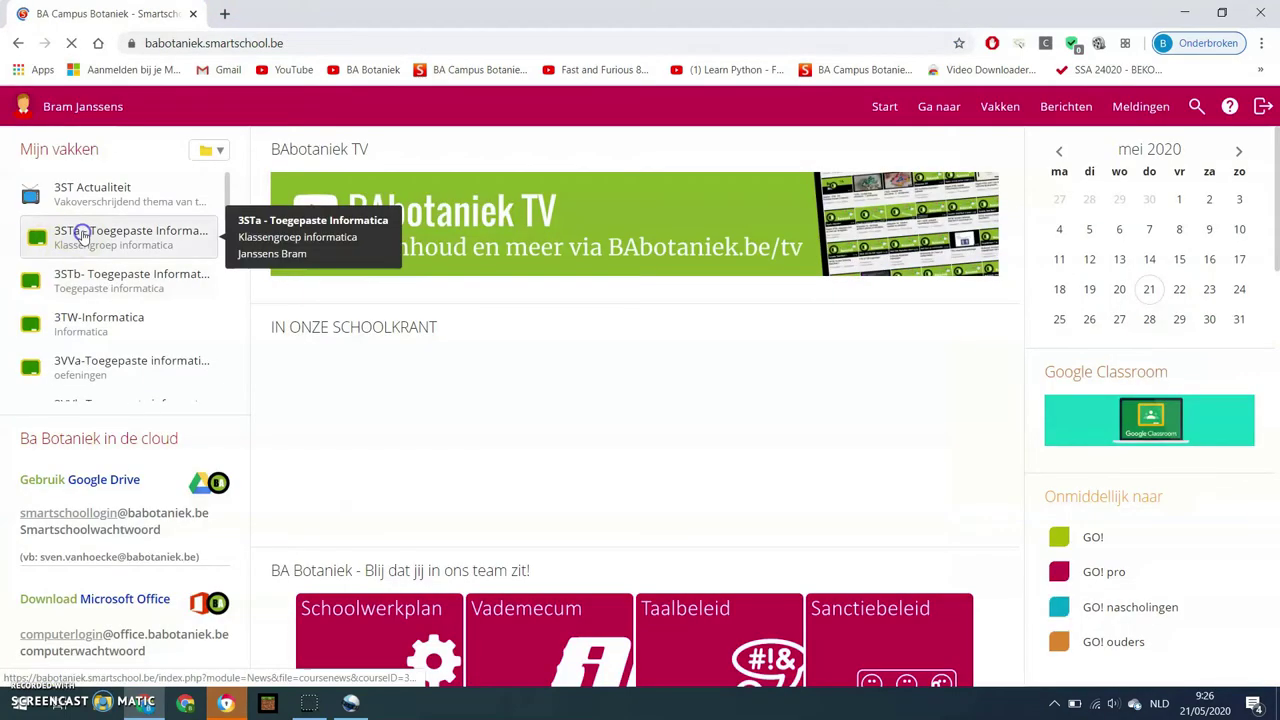
In the 3STa - Toegepaste Informatica upload zone, expand Schooljaar 1920, Hoofdstuk 2 Audio and its Podcastmetmuziek folder
click(86, 236)
click(91, 338)
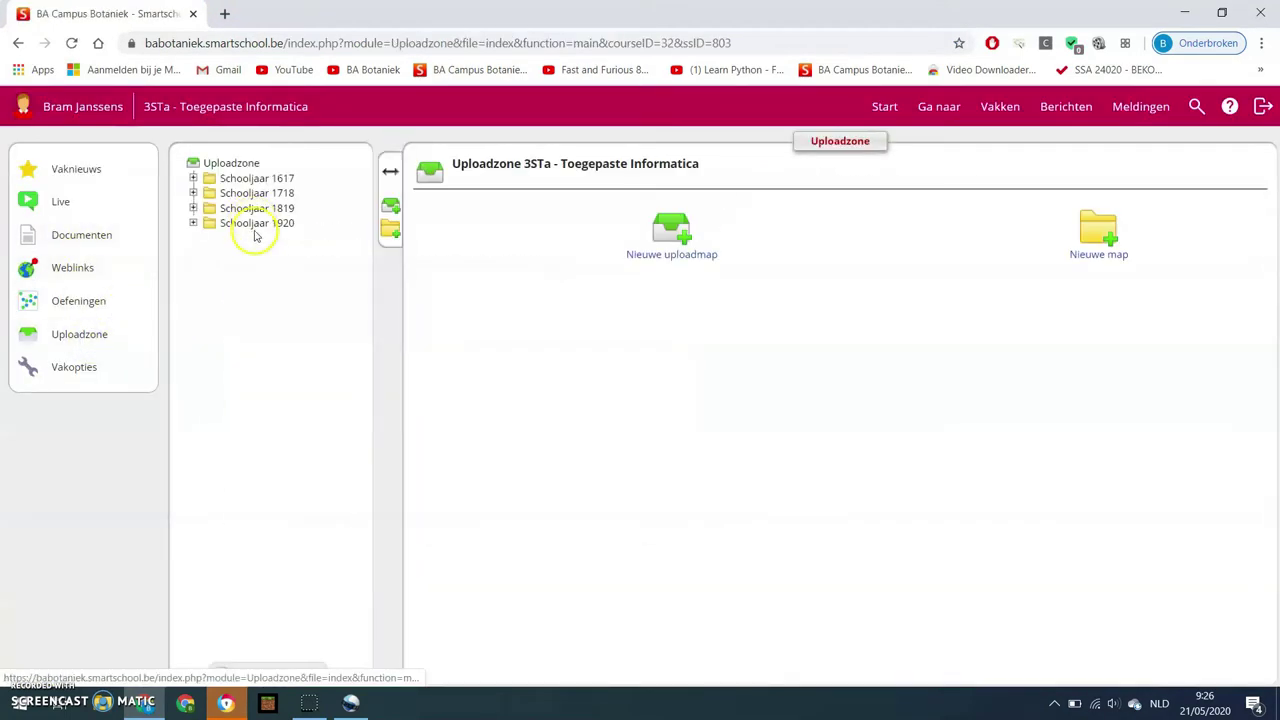
click(194, 223)
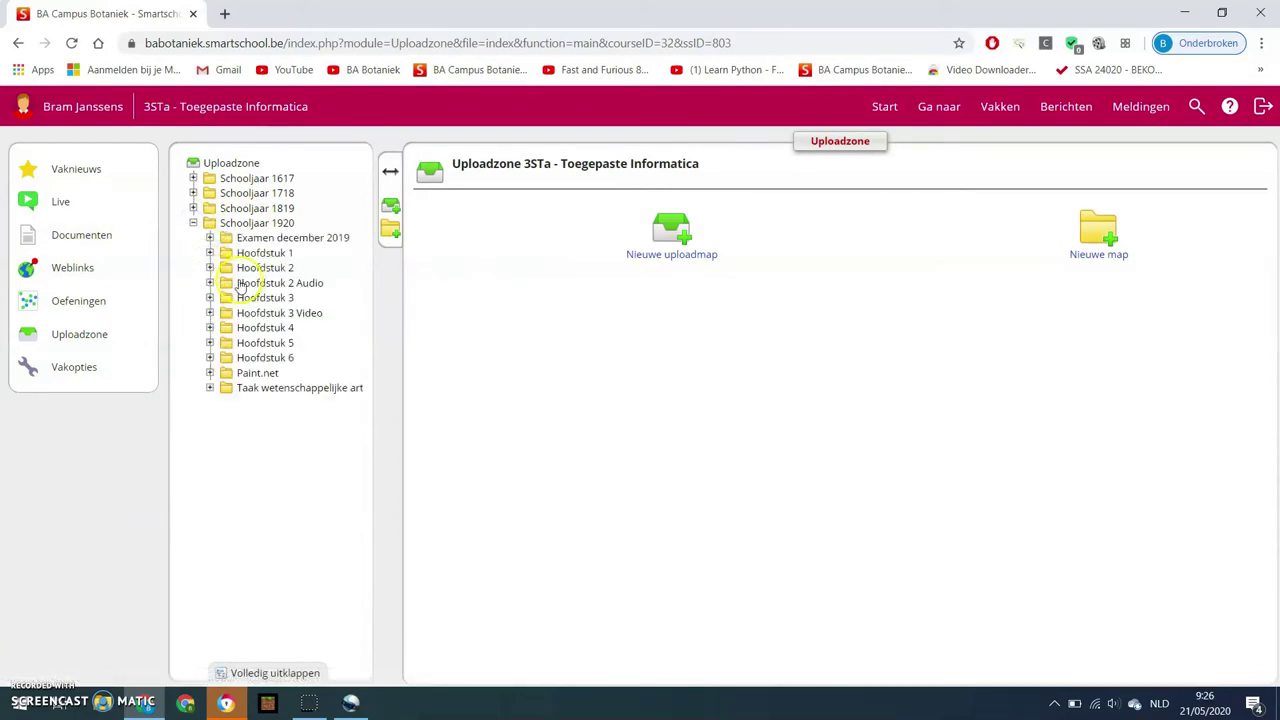
click(210, 283)
click(228, 313)
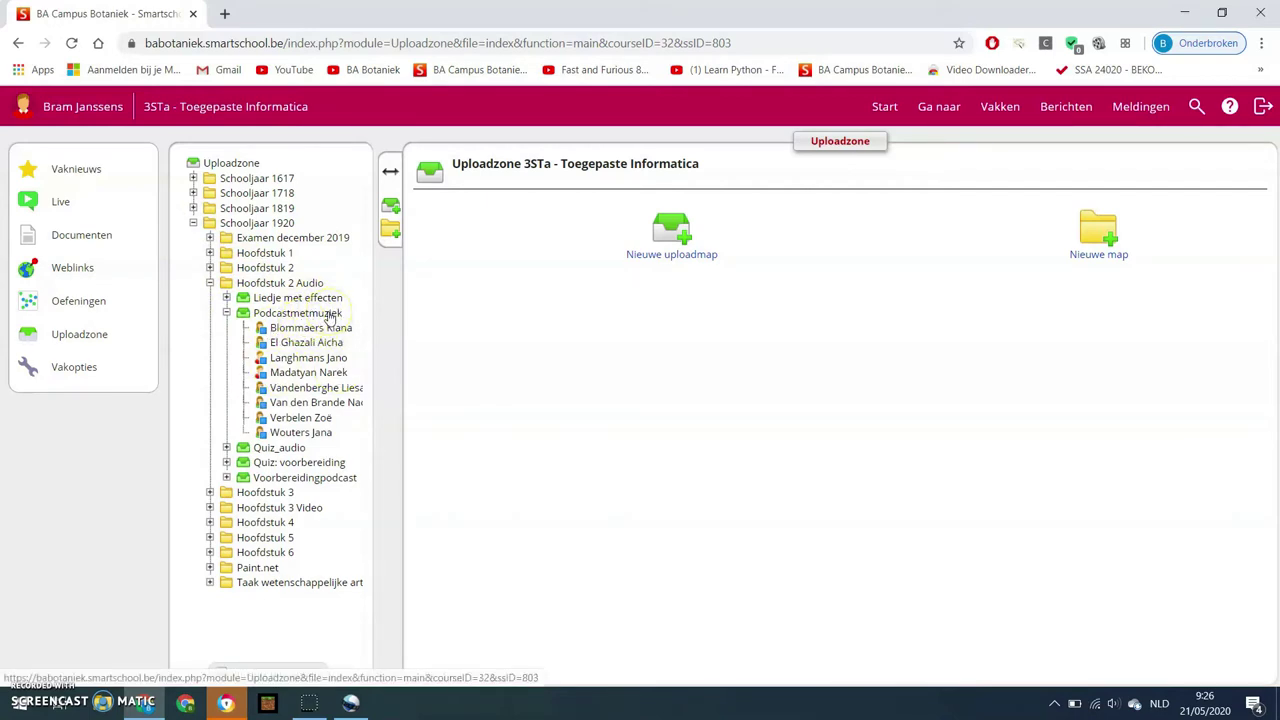
Switch to OpenShot Video Editor and import Podcast.wav from the Downloads folder into the project
click(350, 703)
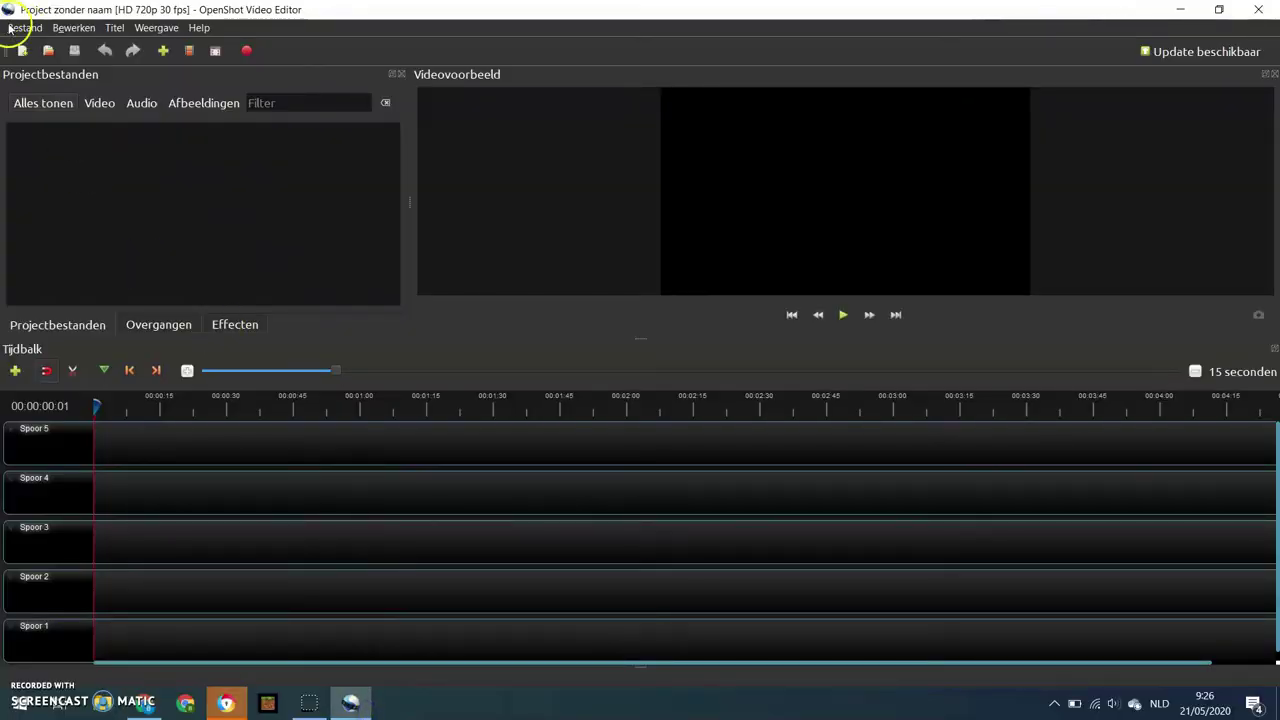
click(8, 26)
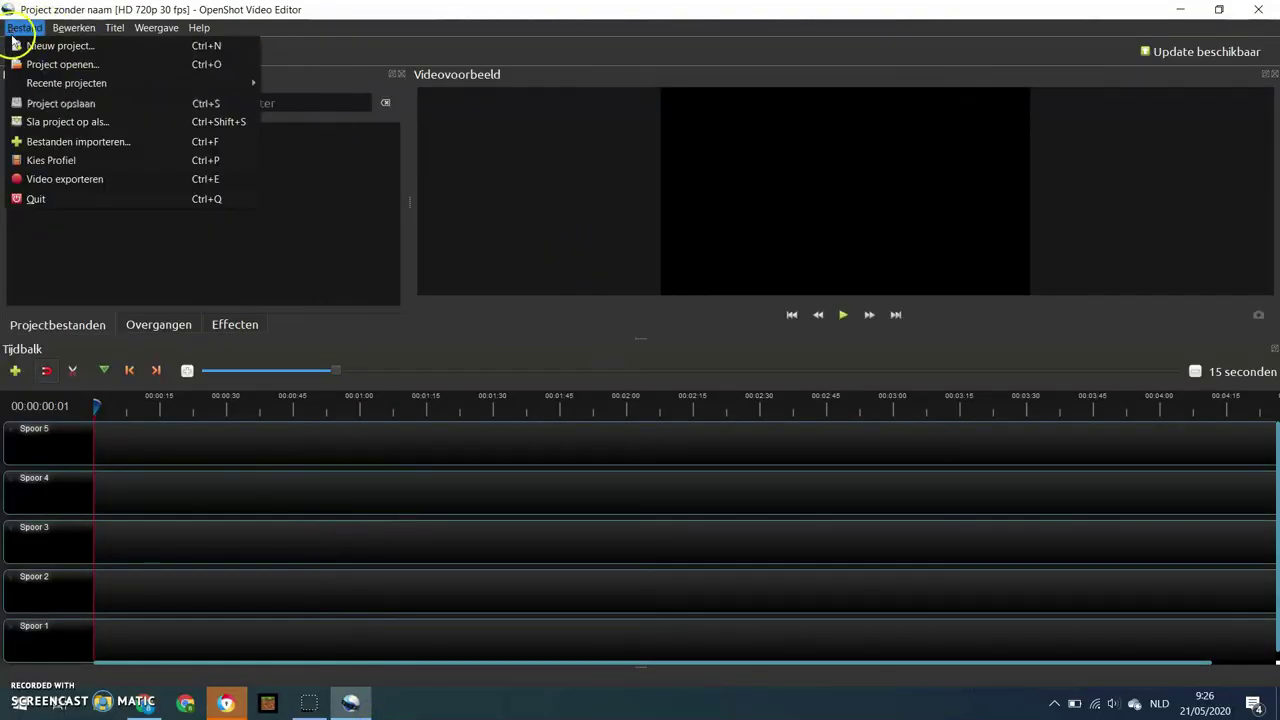
click(45, 142)
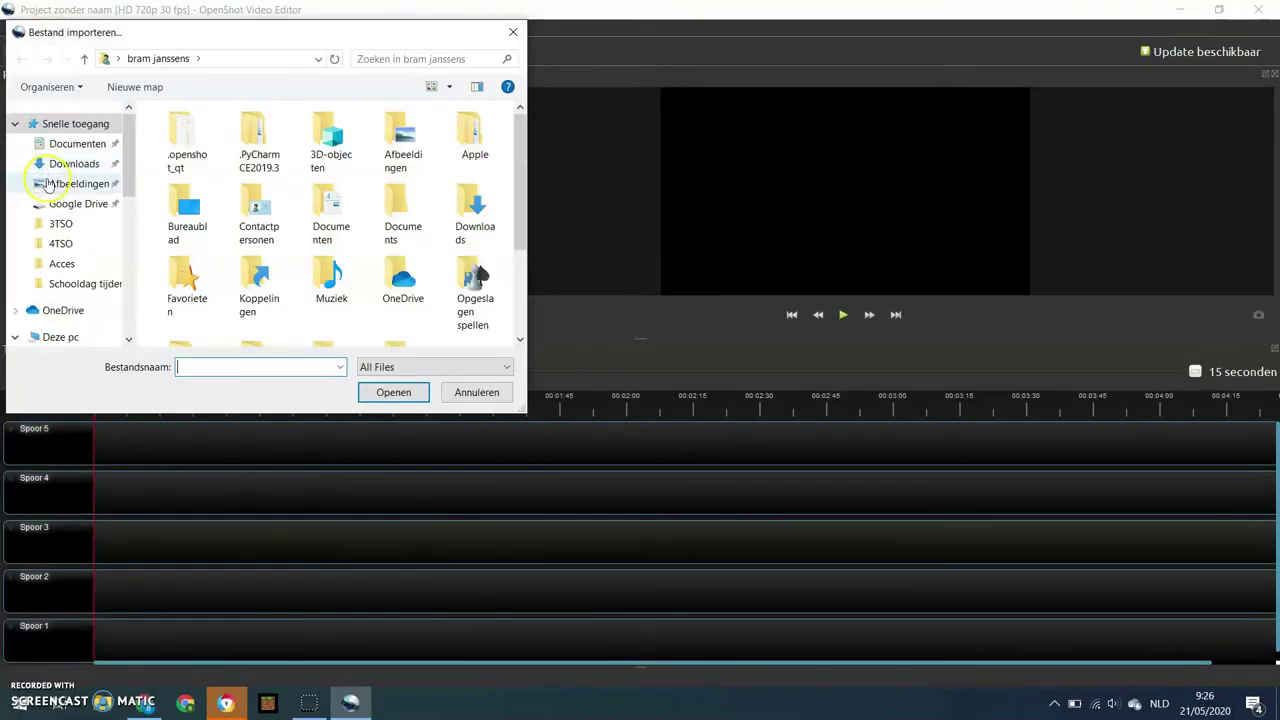
click(70, 163)
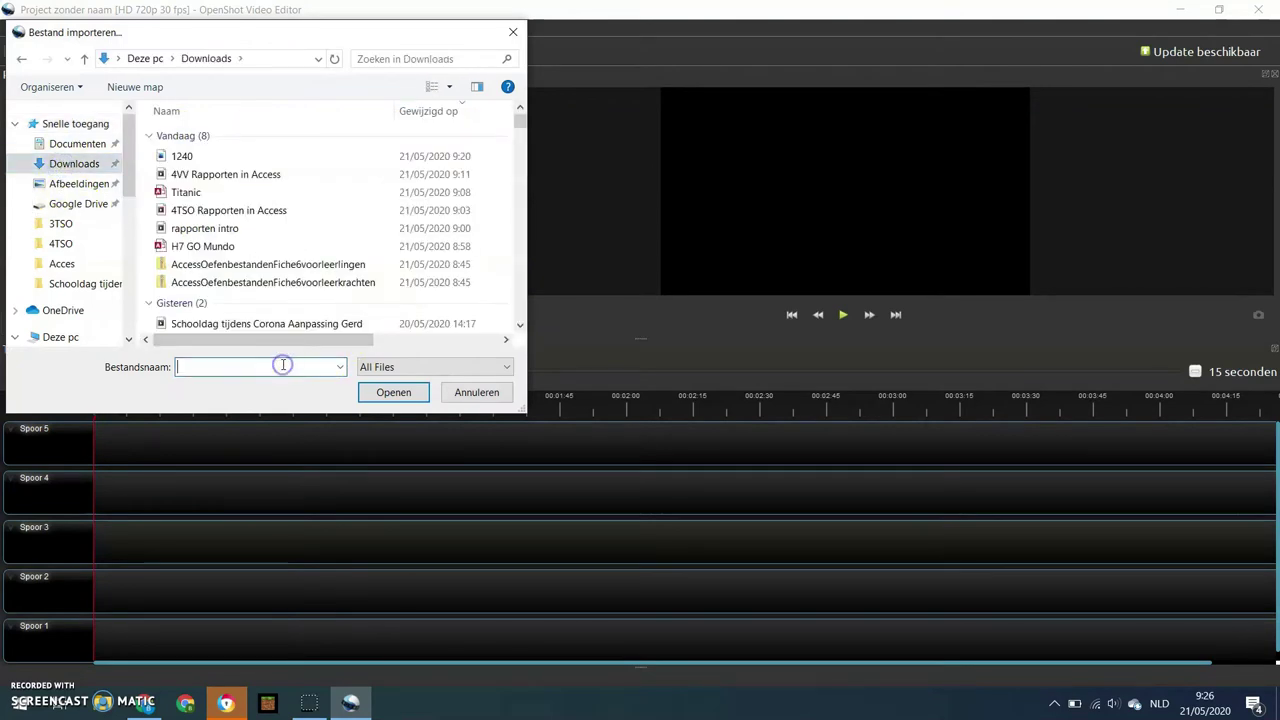
text(pod)
click(310, 388)
click(390, 392)
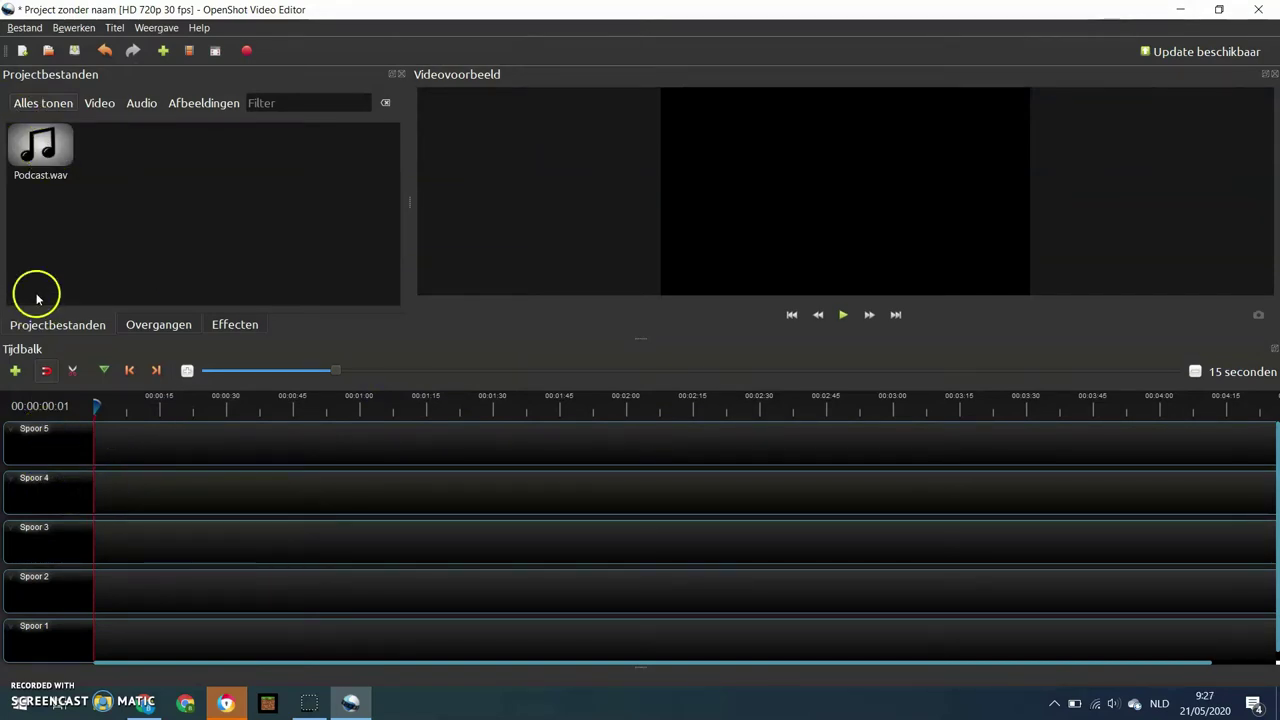
Place Podcast.wav at the start of Spoor 4 and set the timeline scale to 5 seconds
drag(40, 152, 97, 491)
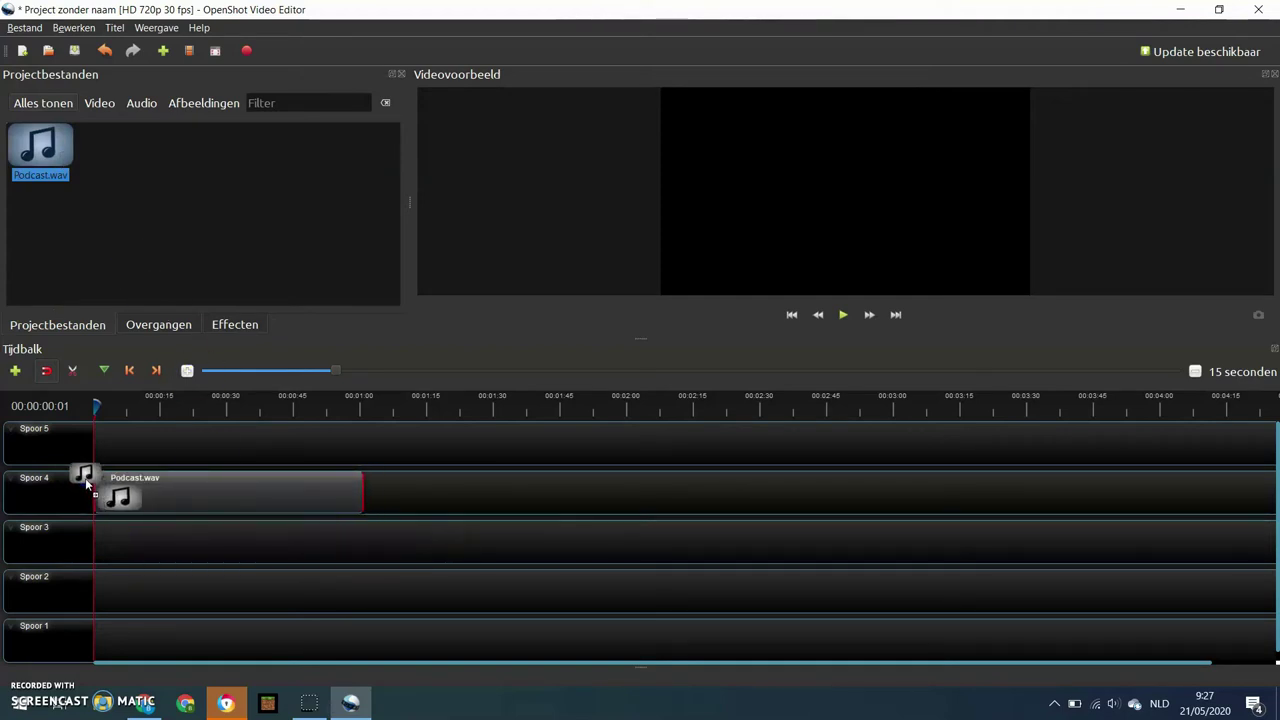
click(333, 372)
drag(334, 372, 308, 383)
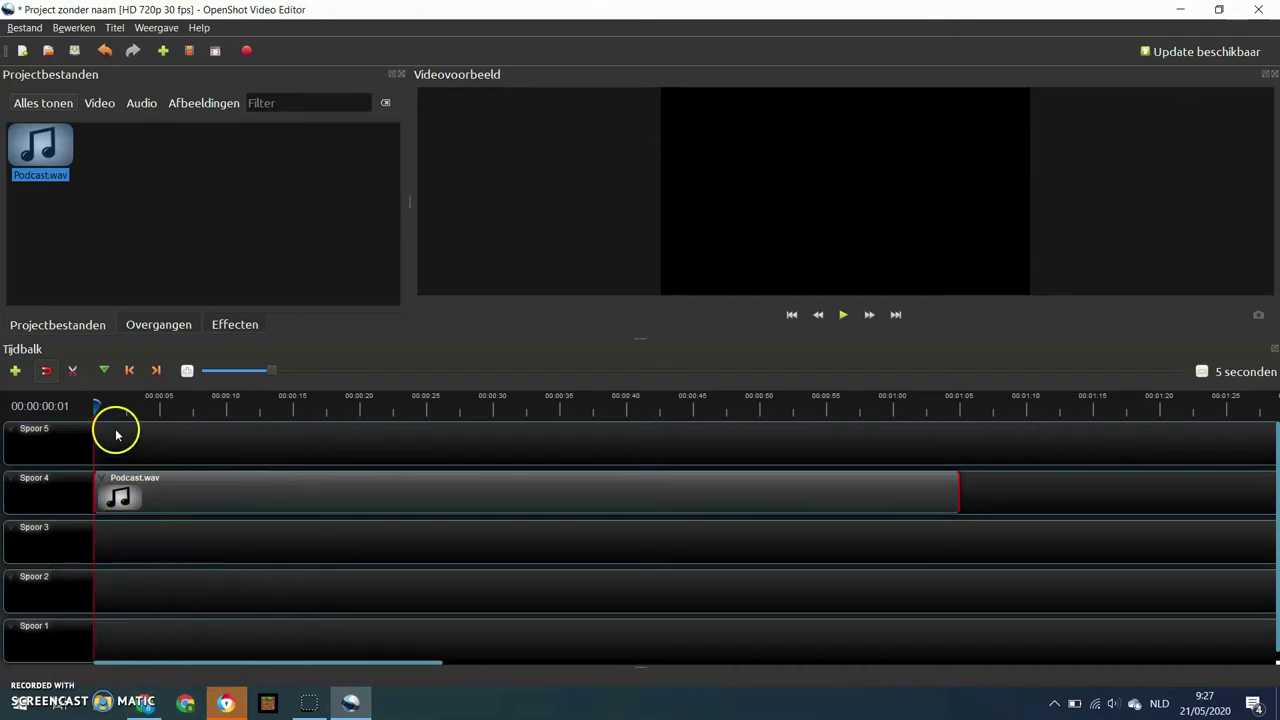
Start a title from the Wolk 1 template with "Podast" as the first line and "Film" as the second line
click(114, 27)
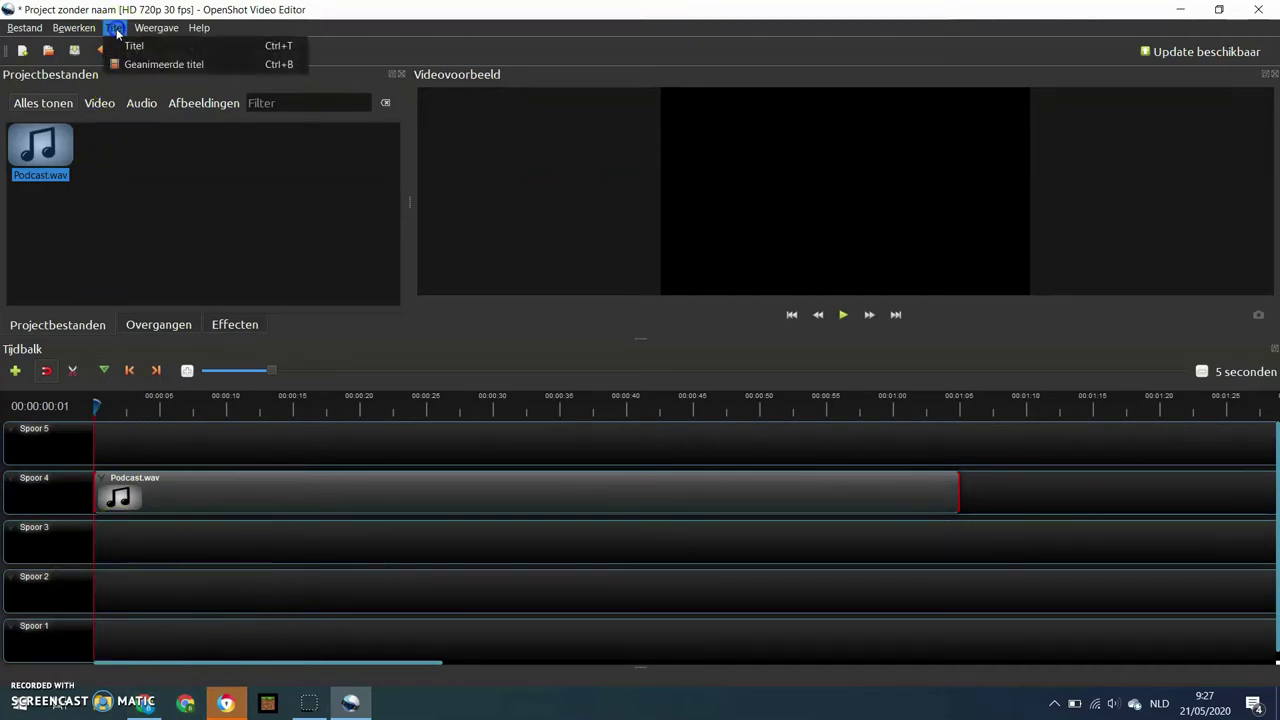
click(130, 41)
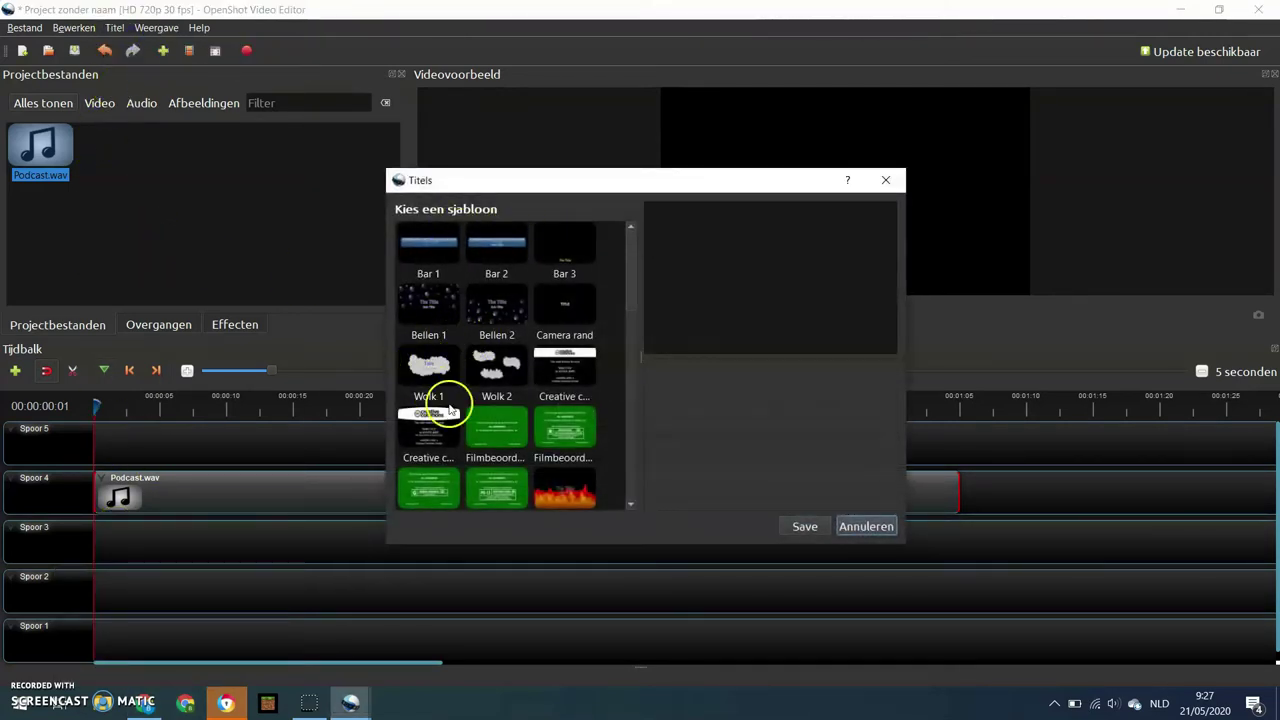
click(447, 370)
double_click(782, 394)
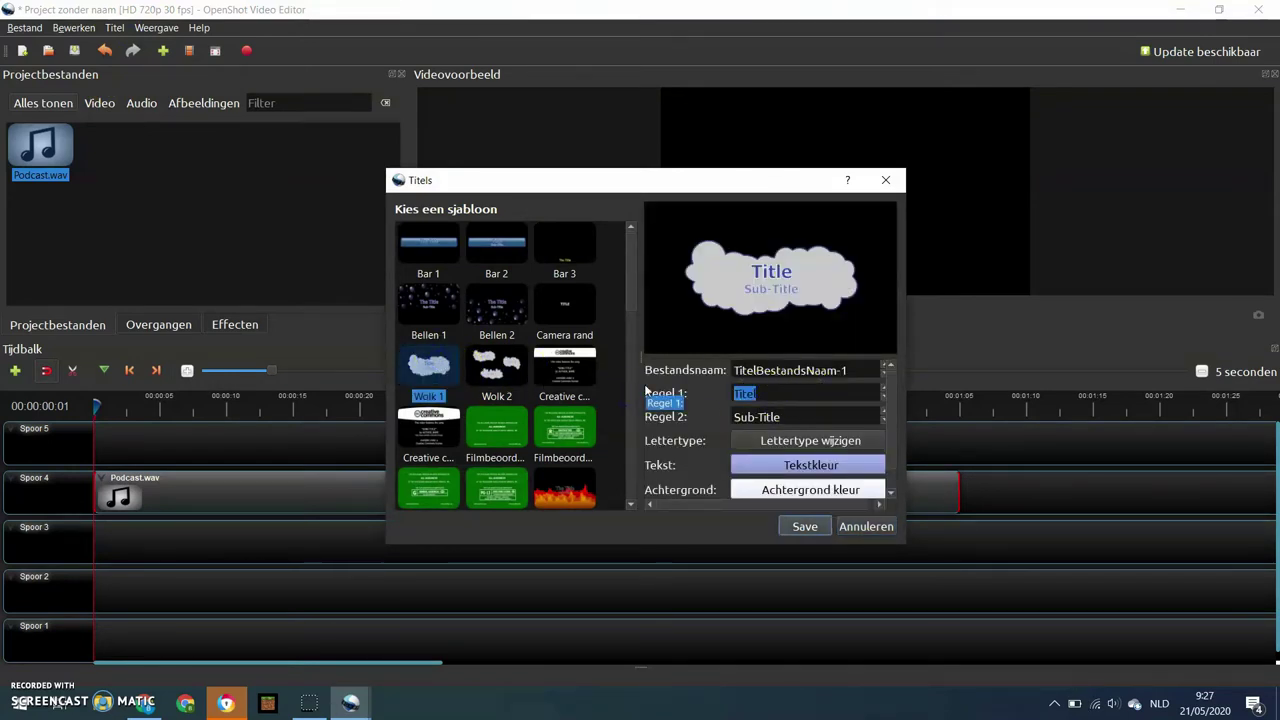
key(Caps_Lock)
text(Podc)
key(BackSpace)
text(ast)
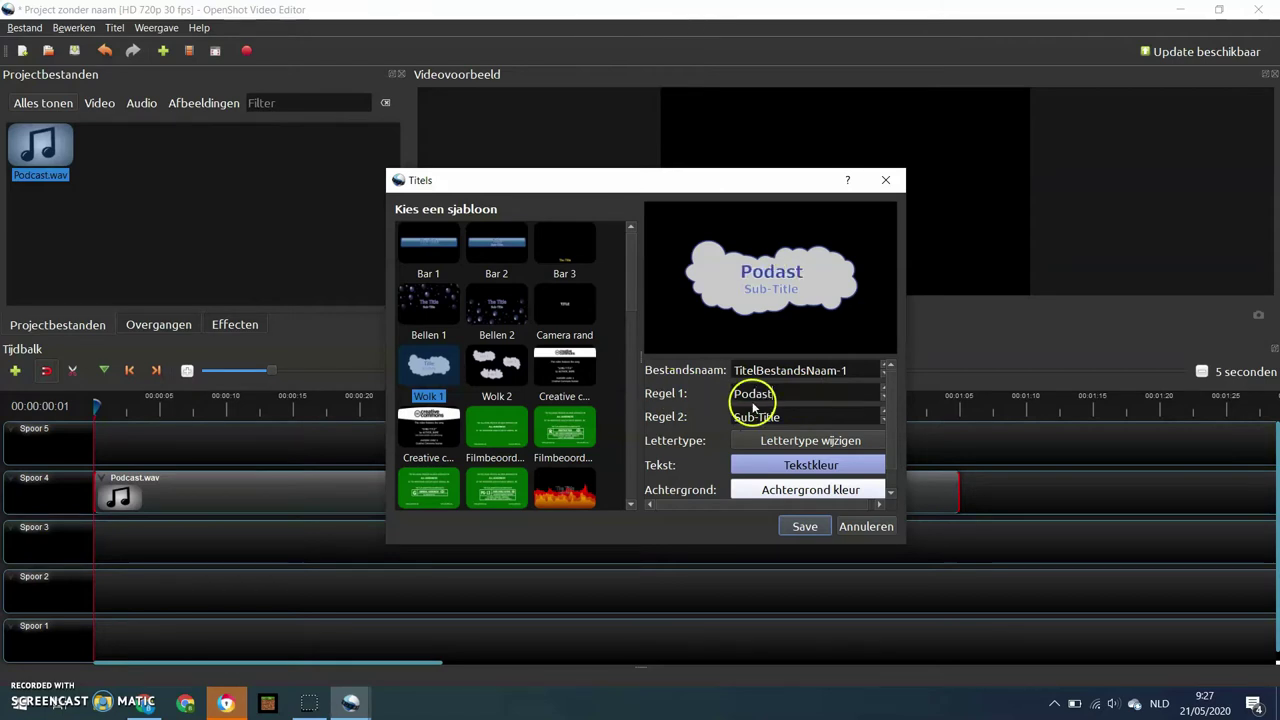
click(791, 416)
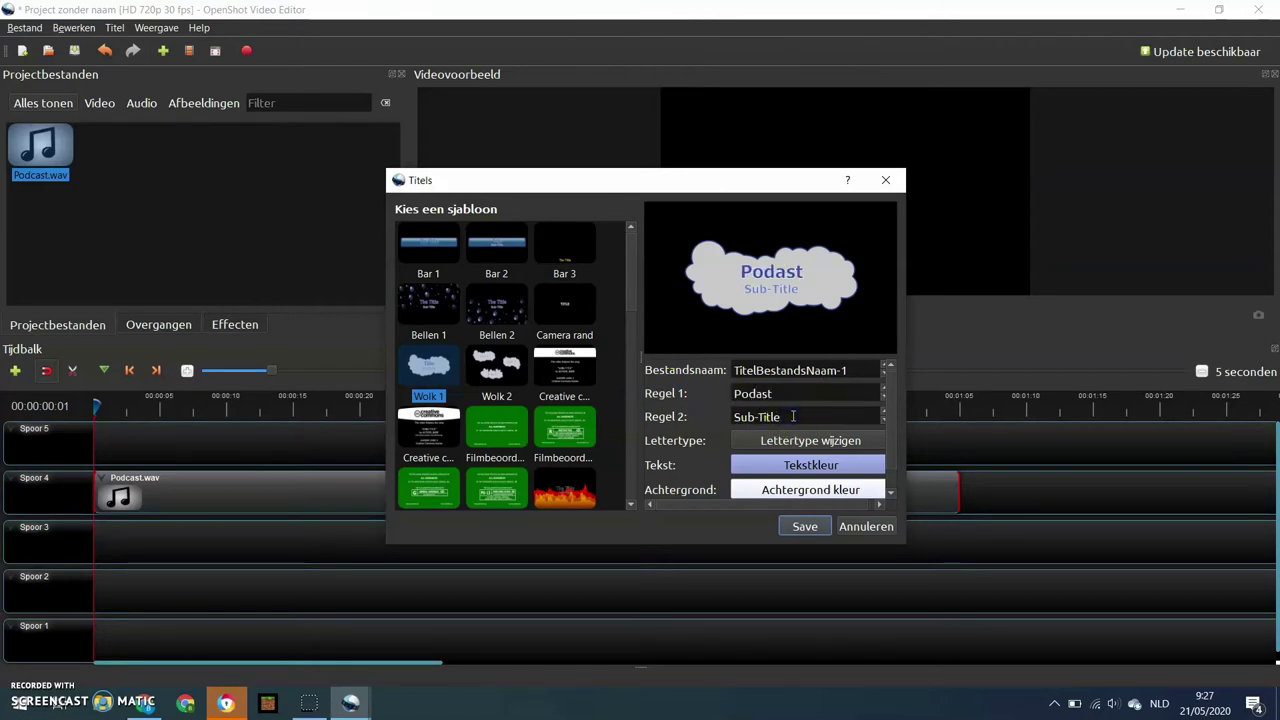
key(Caps_Lock)
text(Film)
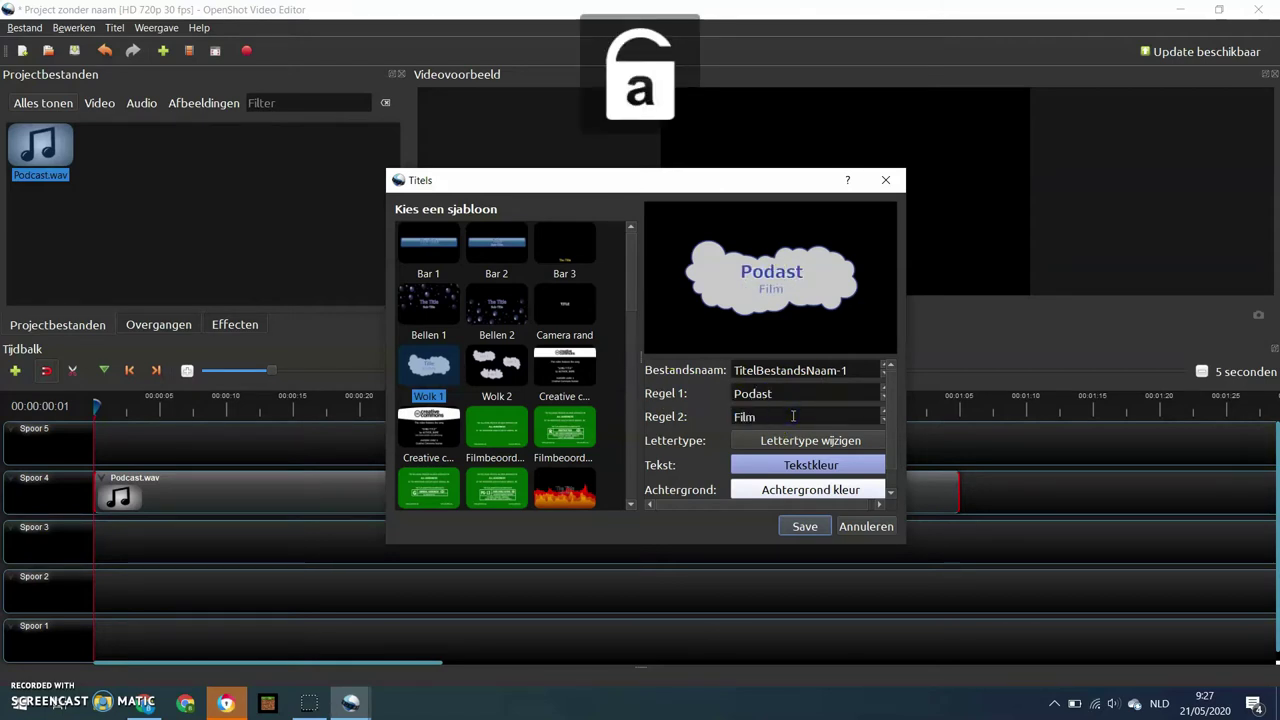
Set the title's background colour to bright blue and save the title
click(845, 489)
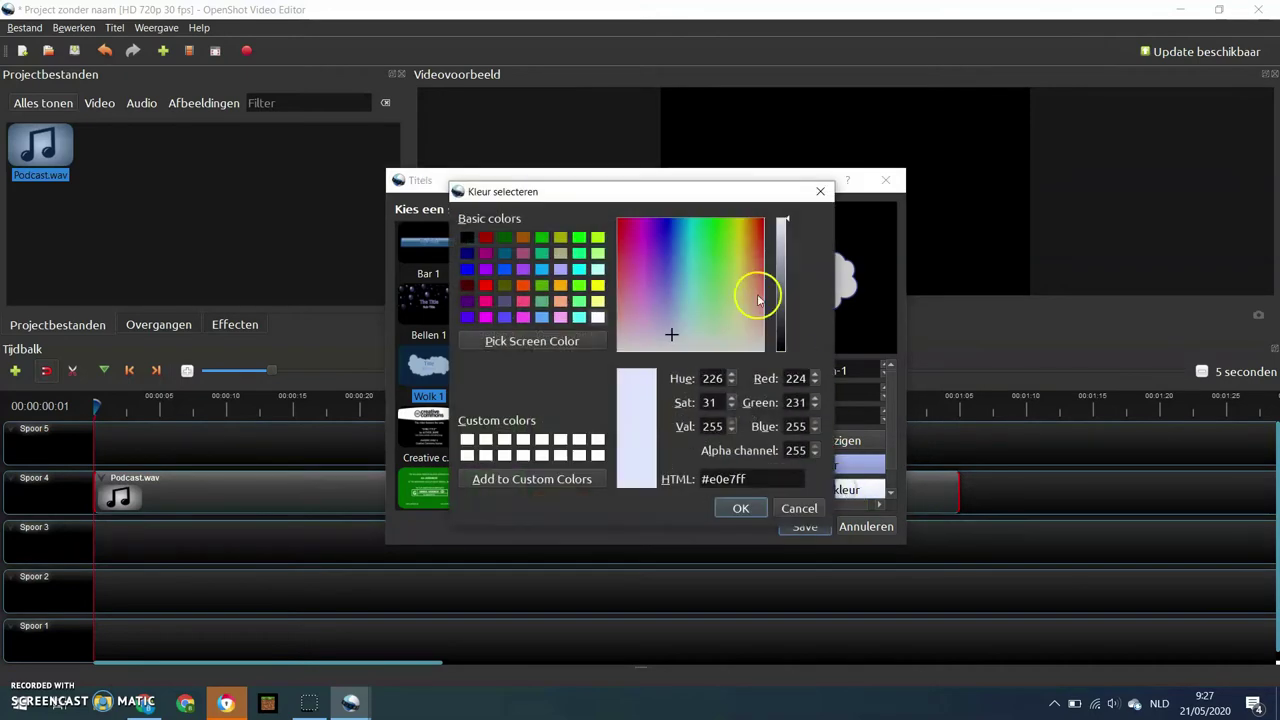
click(666, 225)
click(744, 508)
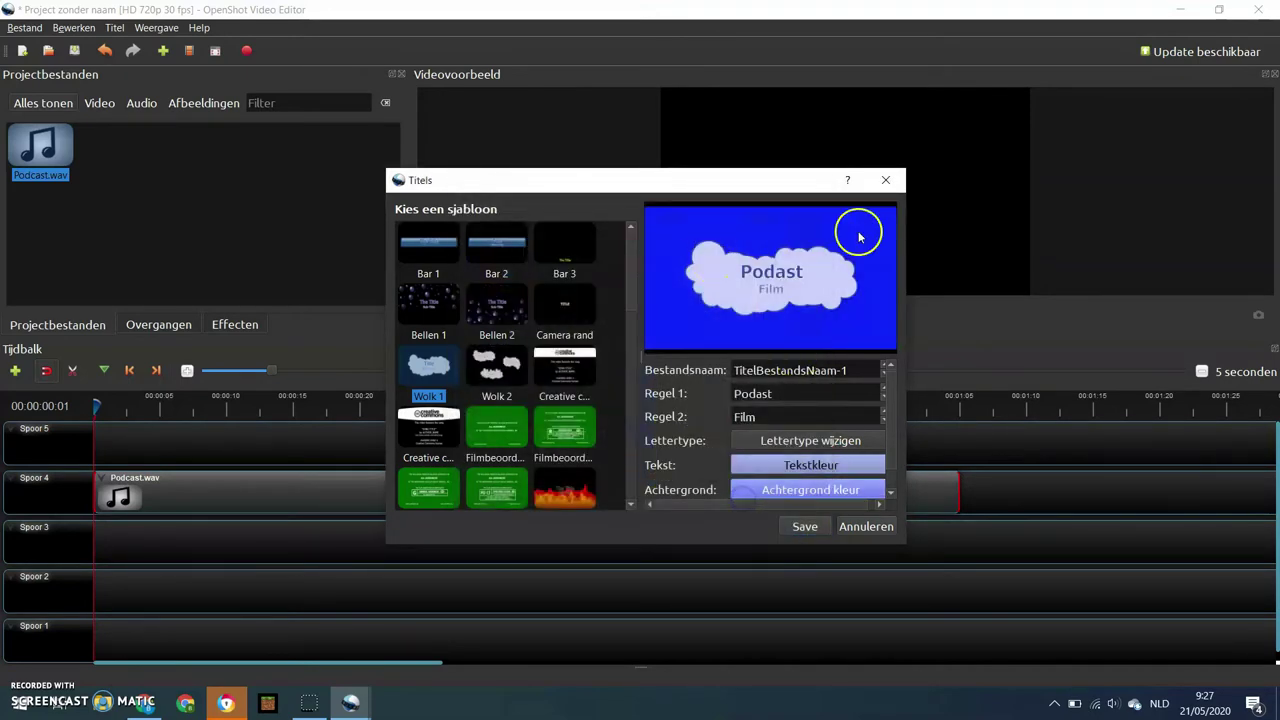
click(806, 527)
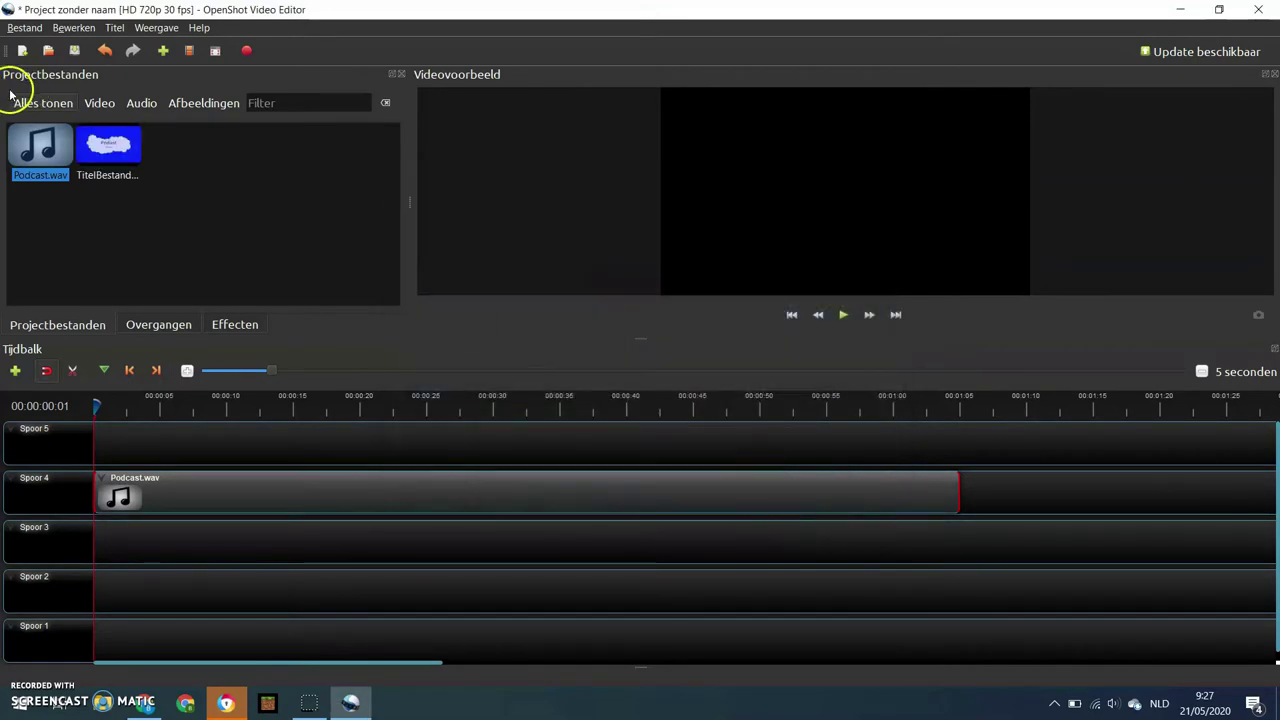
Place the cloud title at the start of Spoor 5 and shorten it to about 5 seconds
drag(109, 145, 90, 429)
drag(223, 434, 157, 437)
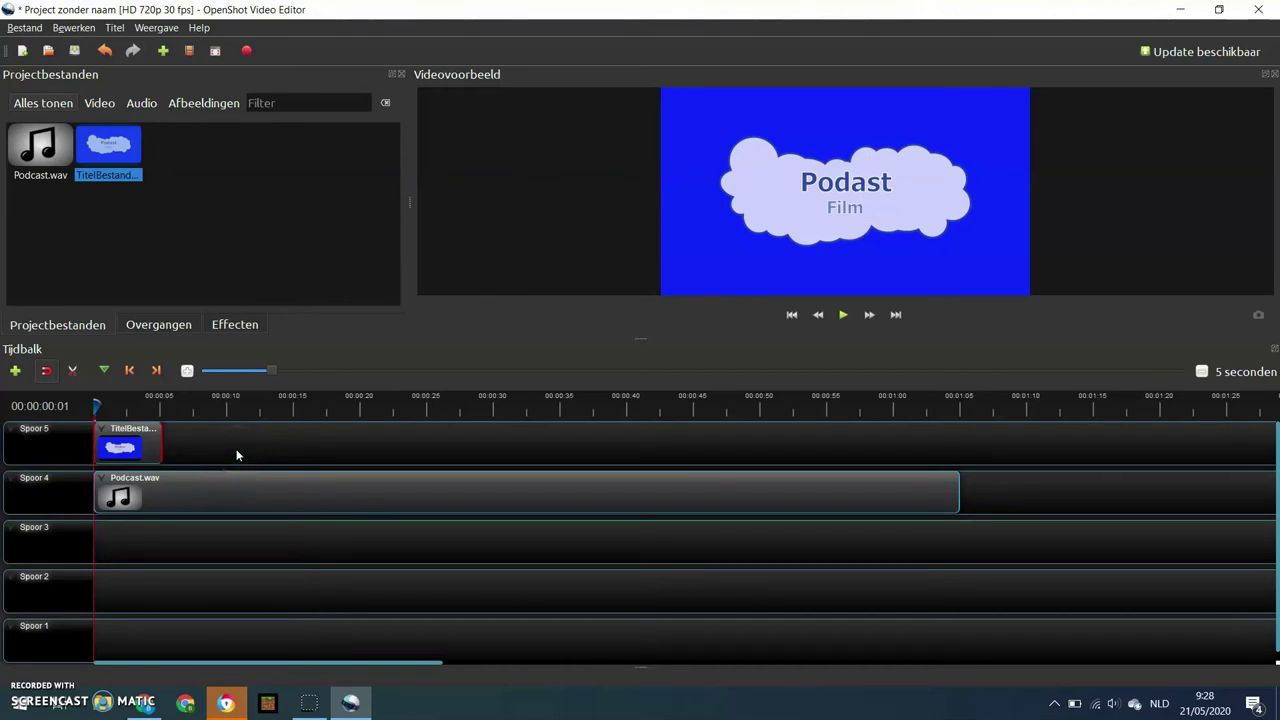
Switch to Chrome and search Google Images for "chris evans" in a new tab
click(150, 710)
click(227, 16)
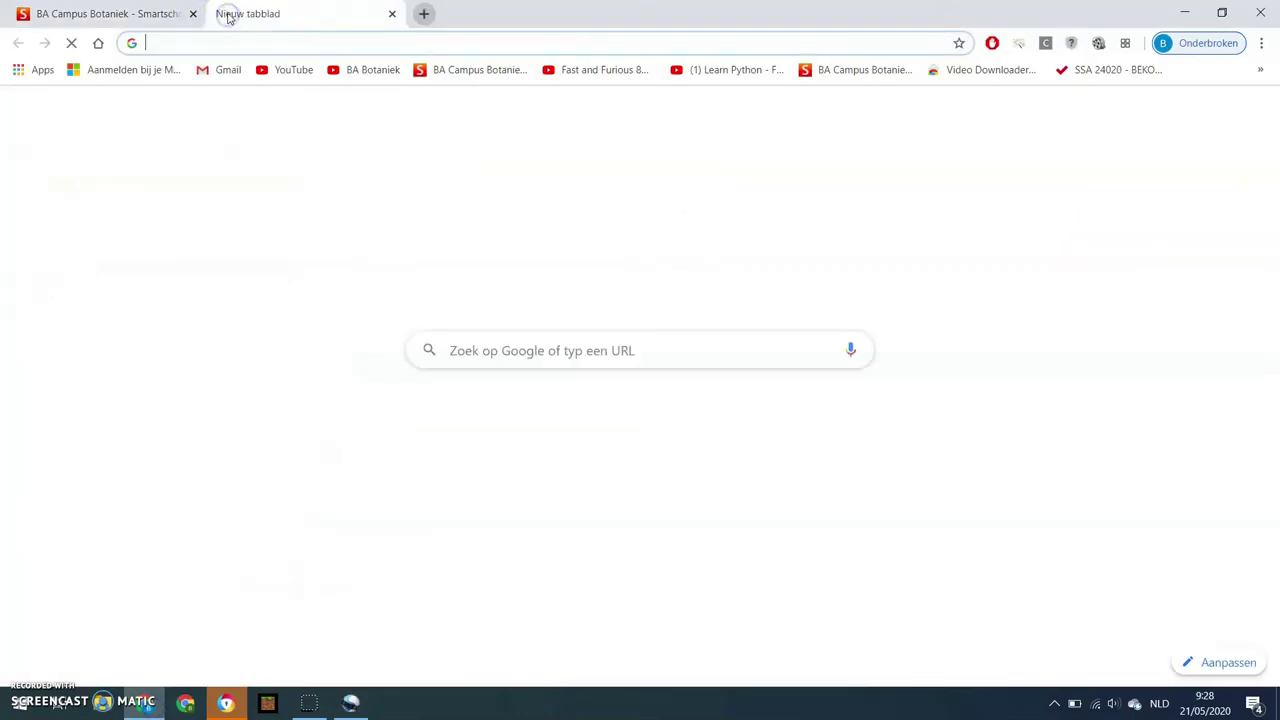
text(chris evans)
key(Return)
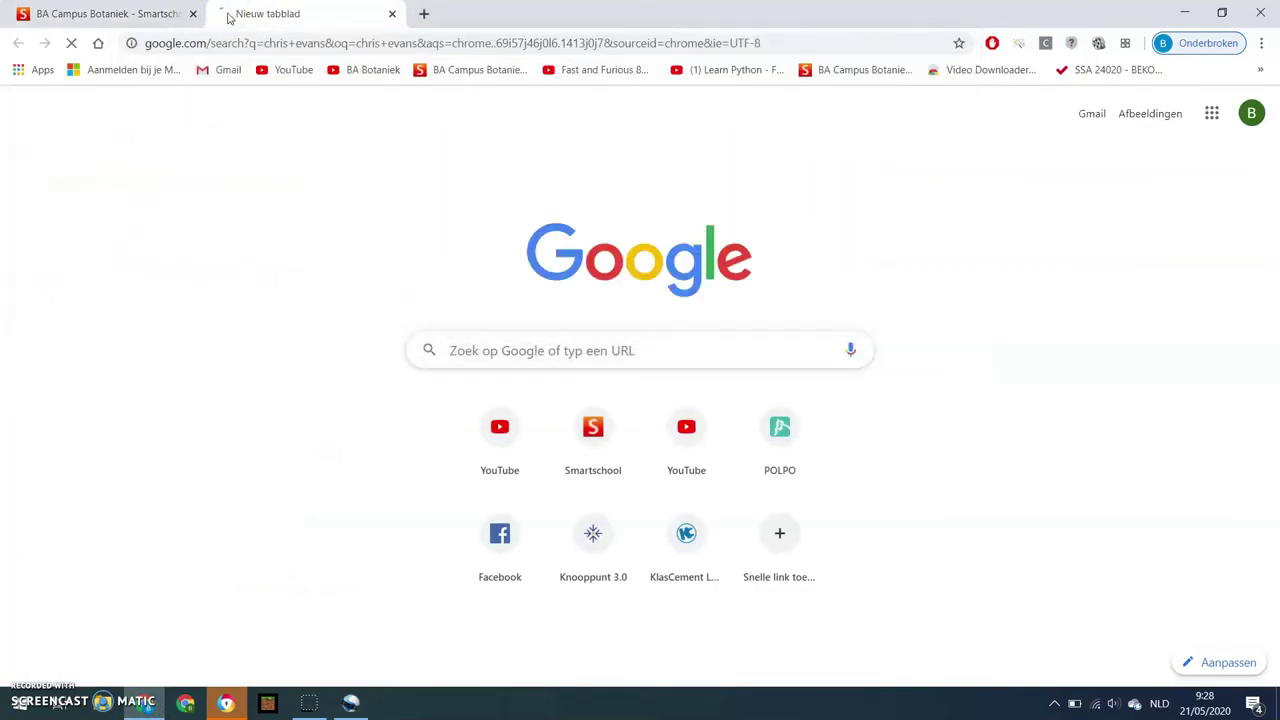
click(244, 172)
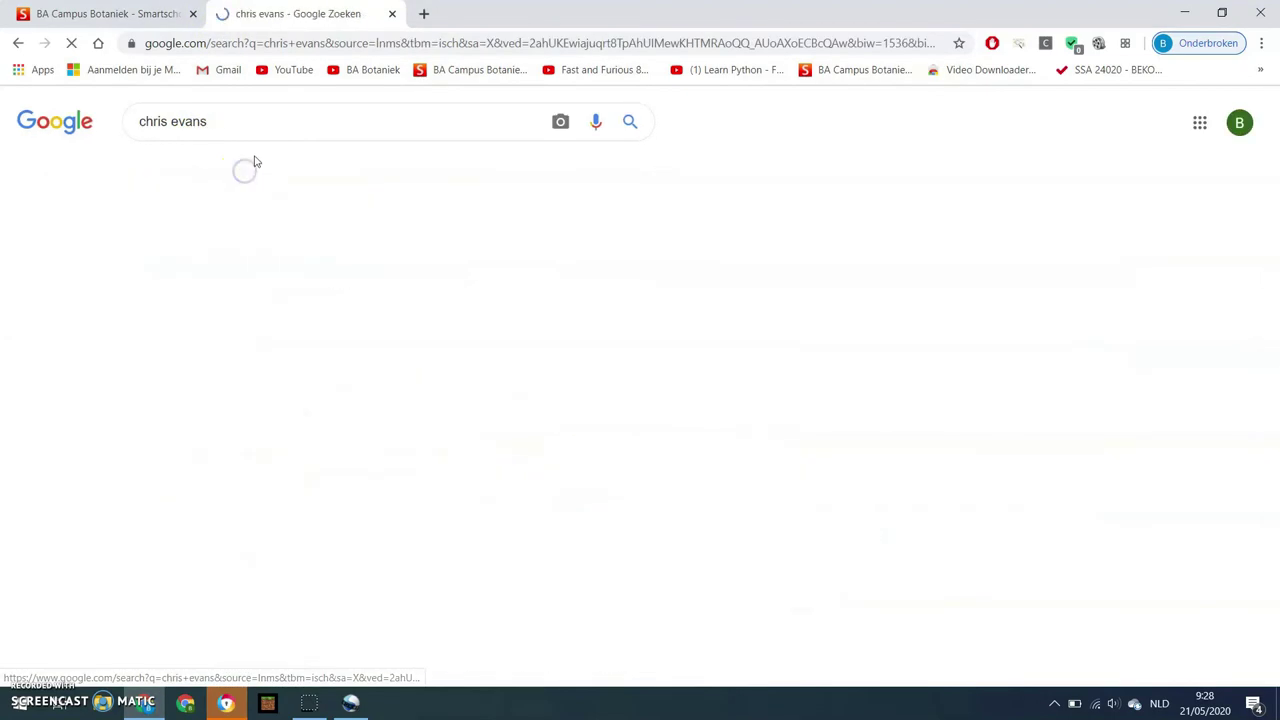
Save the English Wikipedia photo of Chris Evans to Downloads as a JPEG under its suggested file name
click(264, 272)
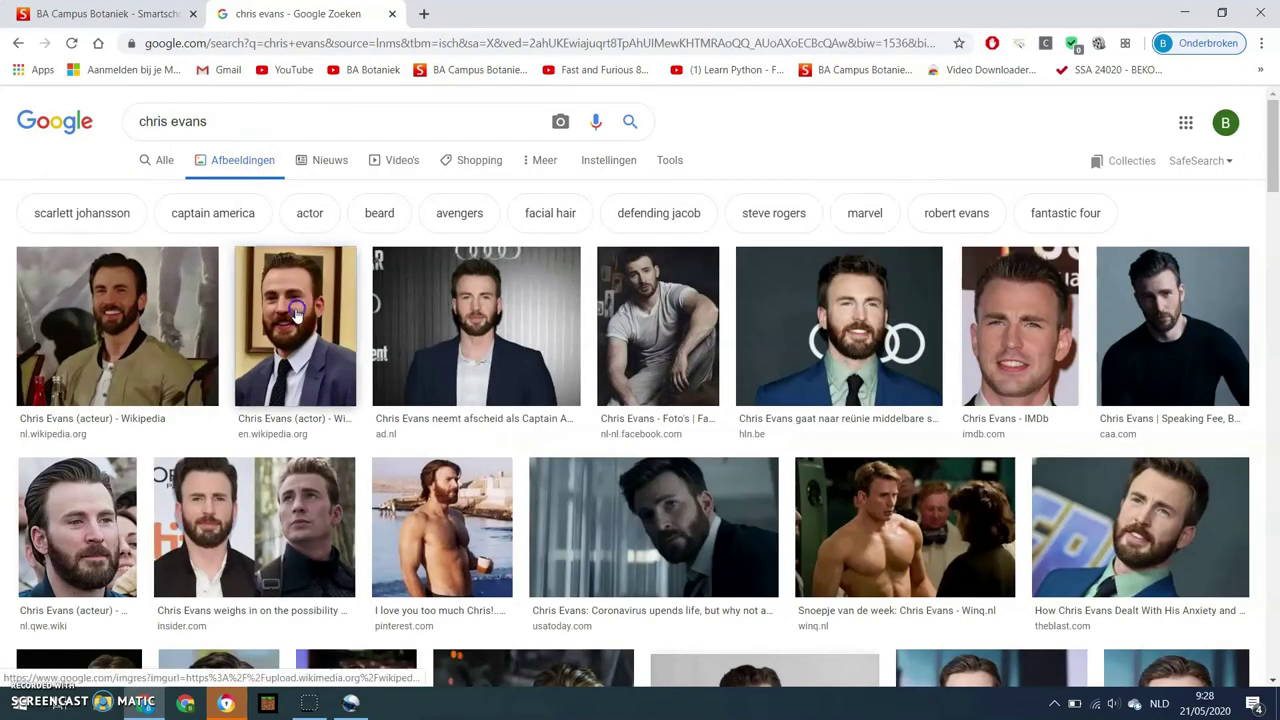
right_click(1035, 276)
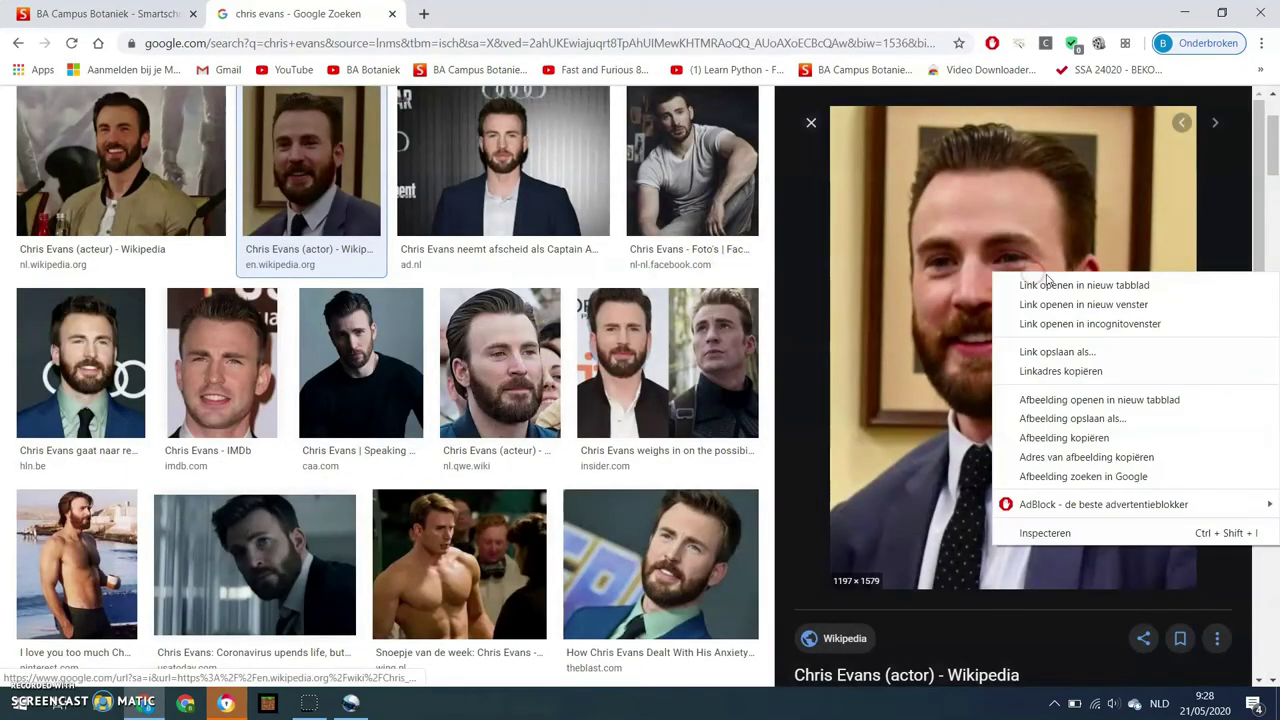
click(1080, 418)
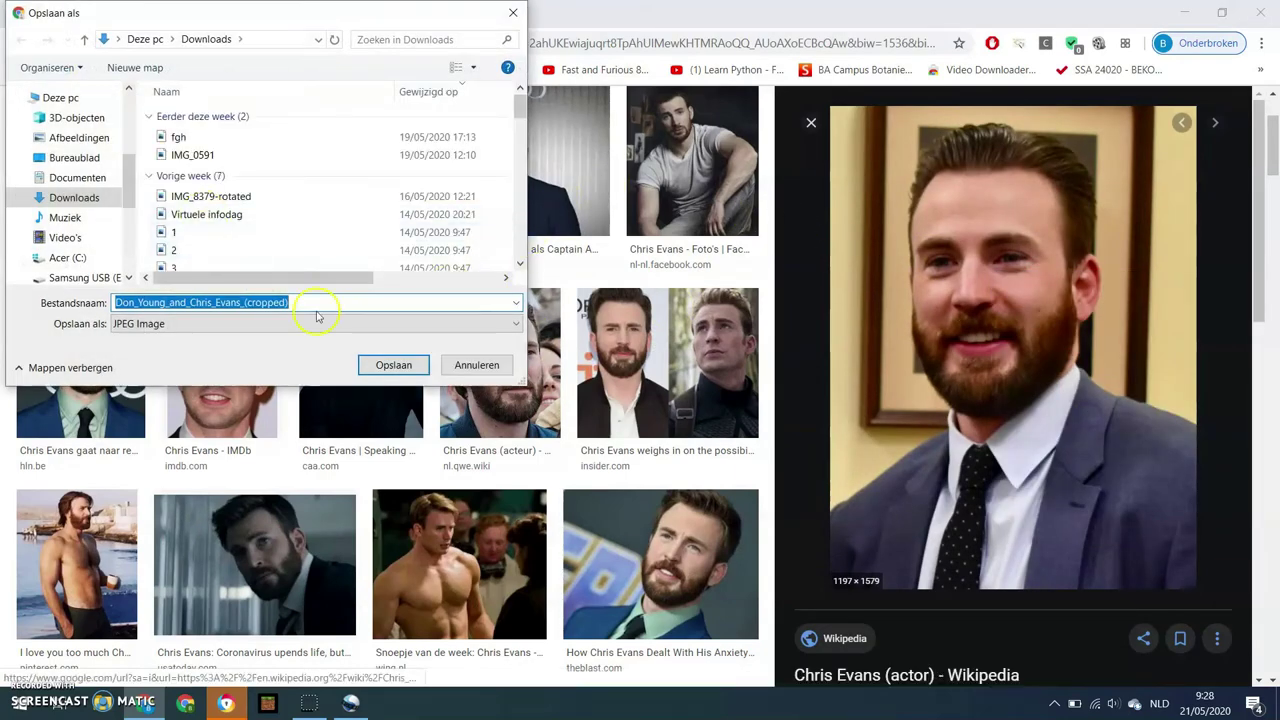
click(394, 365)
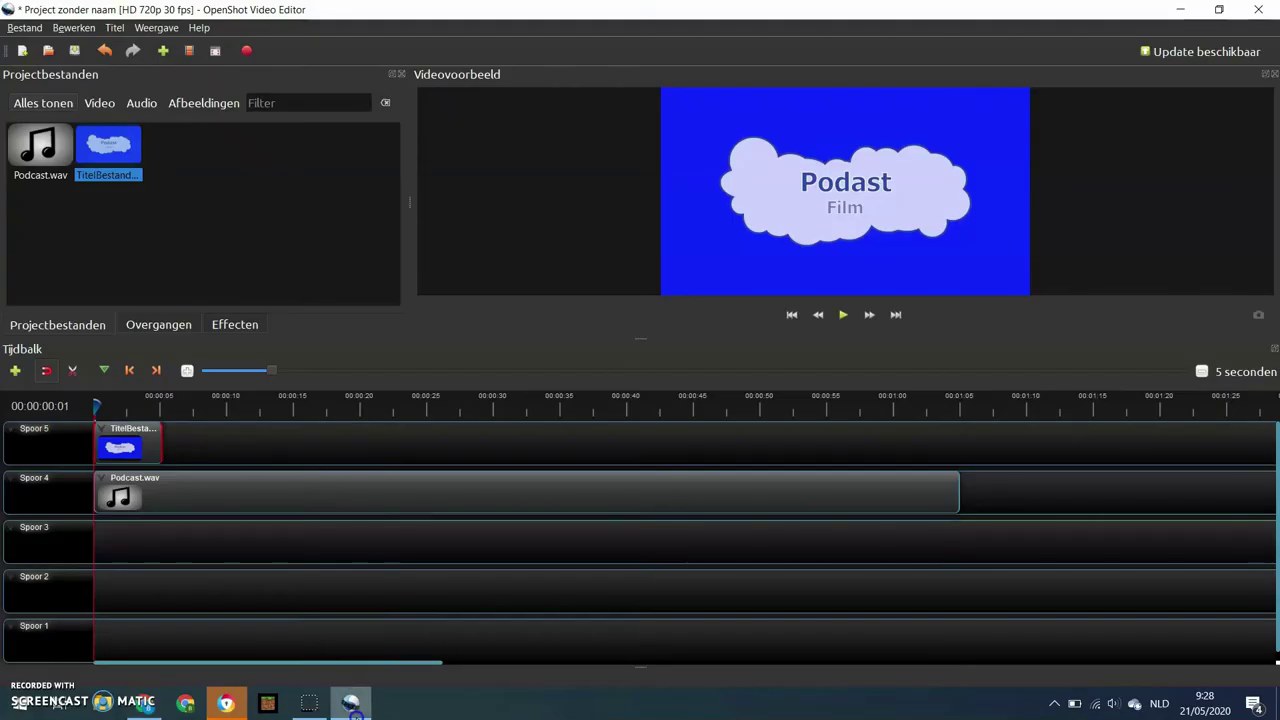
Switch back to OpenShot and import the downloaded Chris Evans photo into the project
click(350, 703)
click(22, 28)
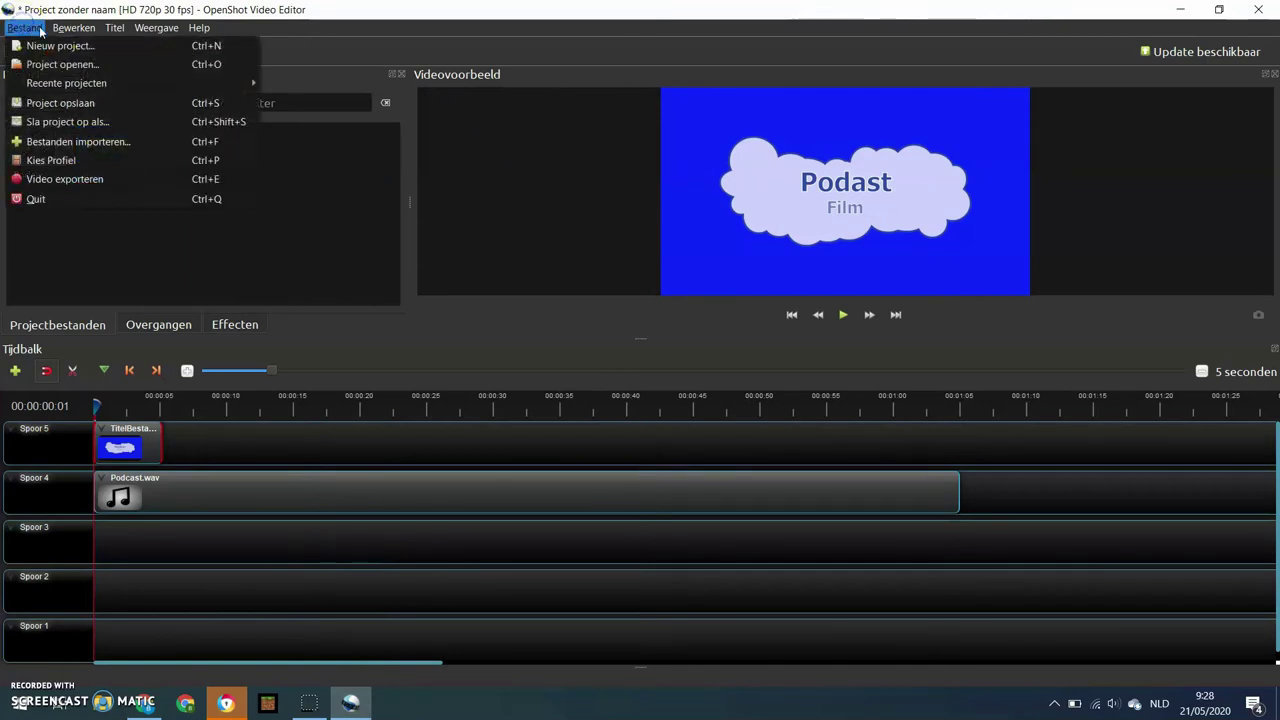
click(35, 141)
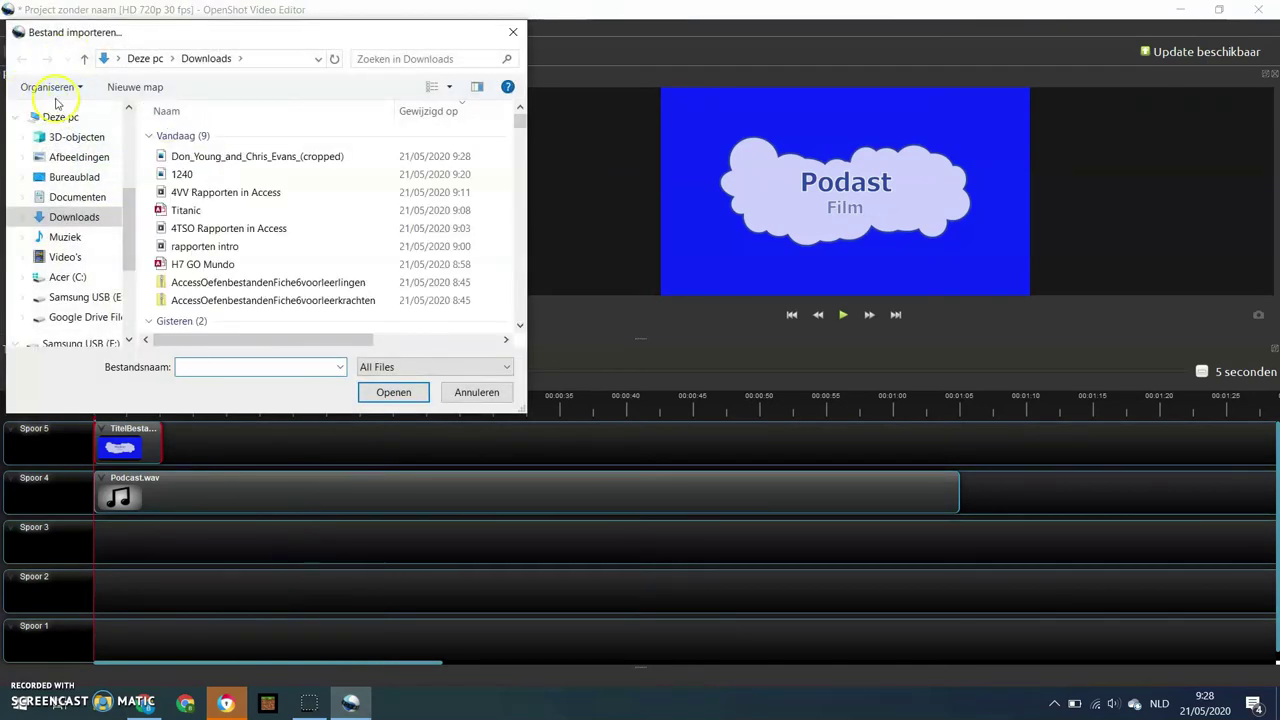
double_click(175, 157)
Place the Chris Evans photo directly after the title on Spoor 5 and shorten it to about 5 seconds
drag(190, 160, 172, 450)
drag(300, 443, 232, 436)
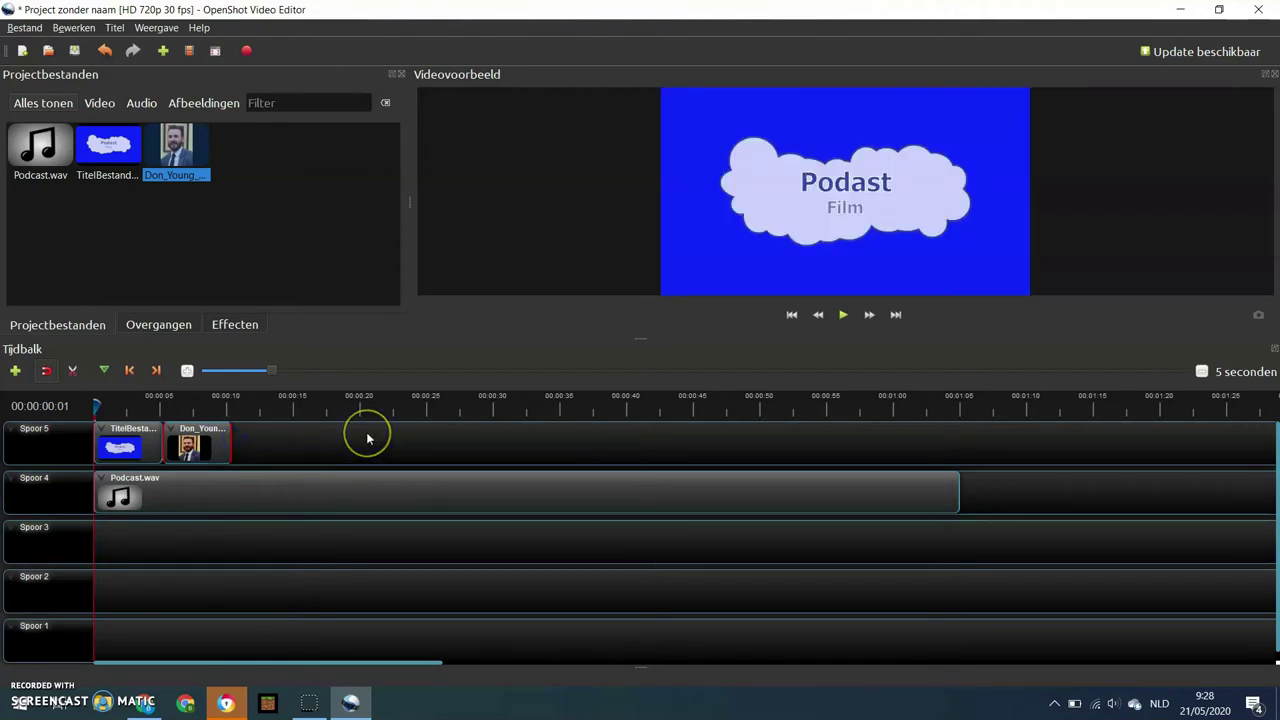
Add the Vervorming 17 transition across the cut between the title and the photo on Spoor 5, and shorten it to about 1 second
click(328, 458)
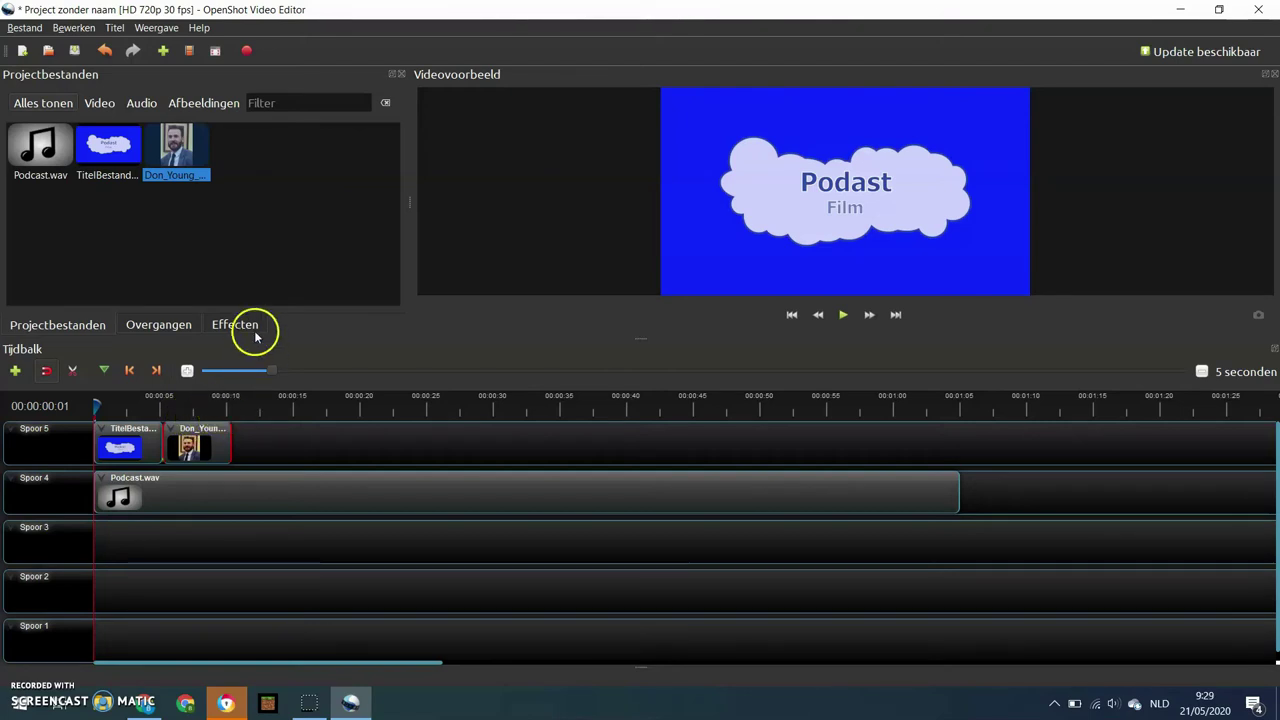
click(173, 325)
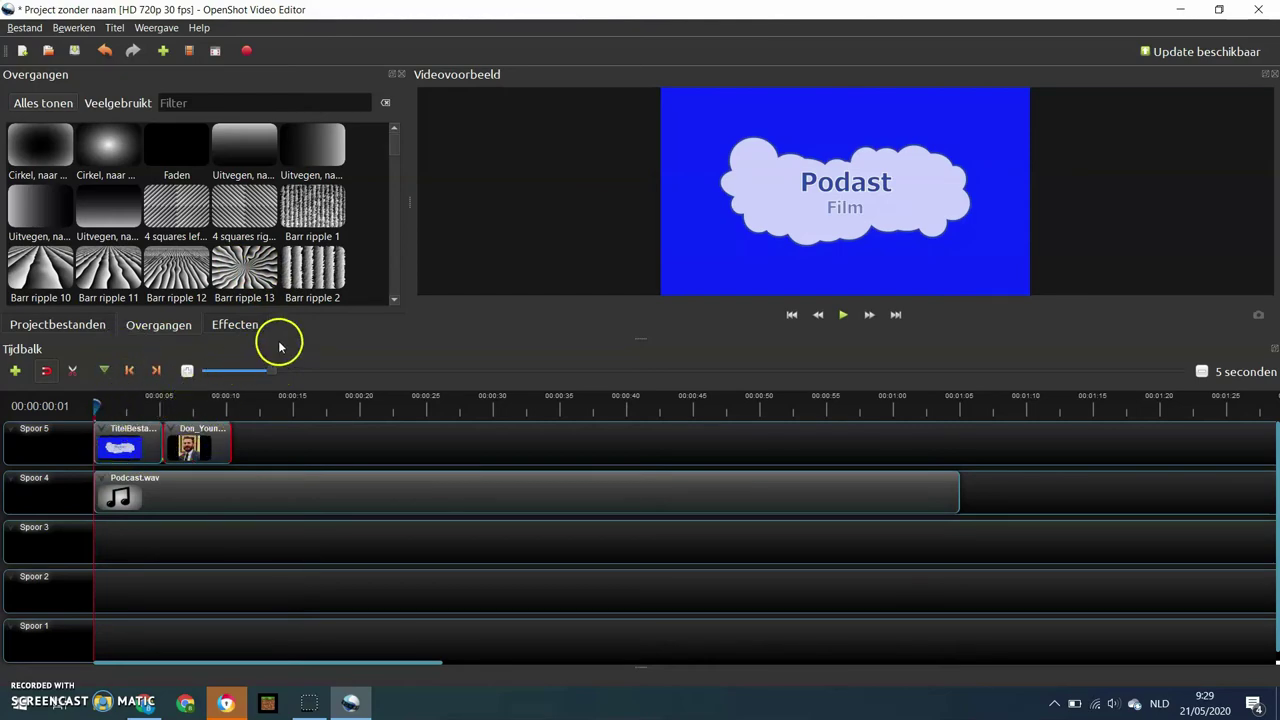
scroll(290, 207, down, 5)
scroll(287, 208, down, 10)
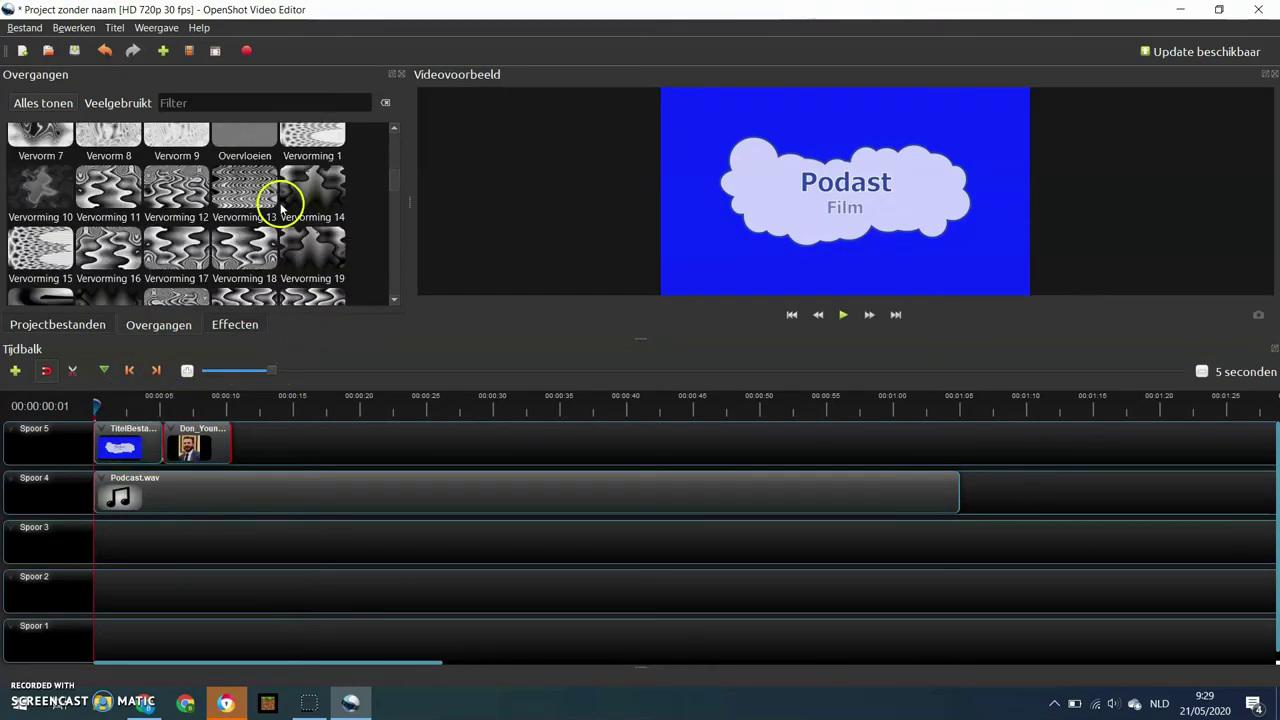
drag(195, 245, 152, 449)
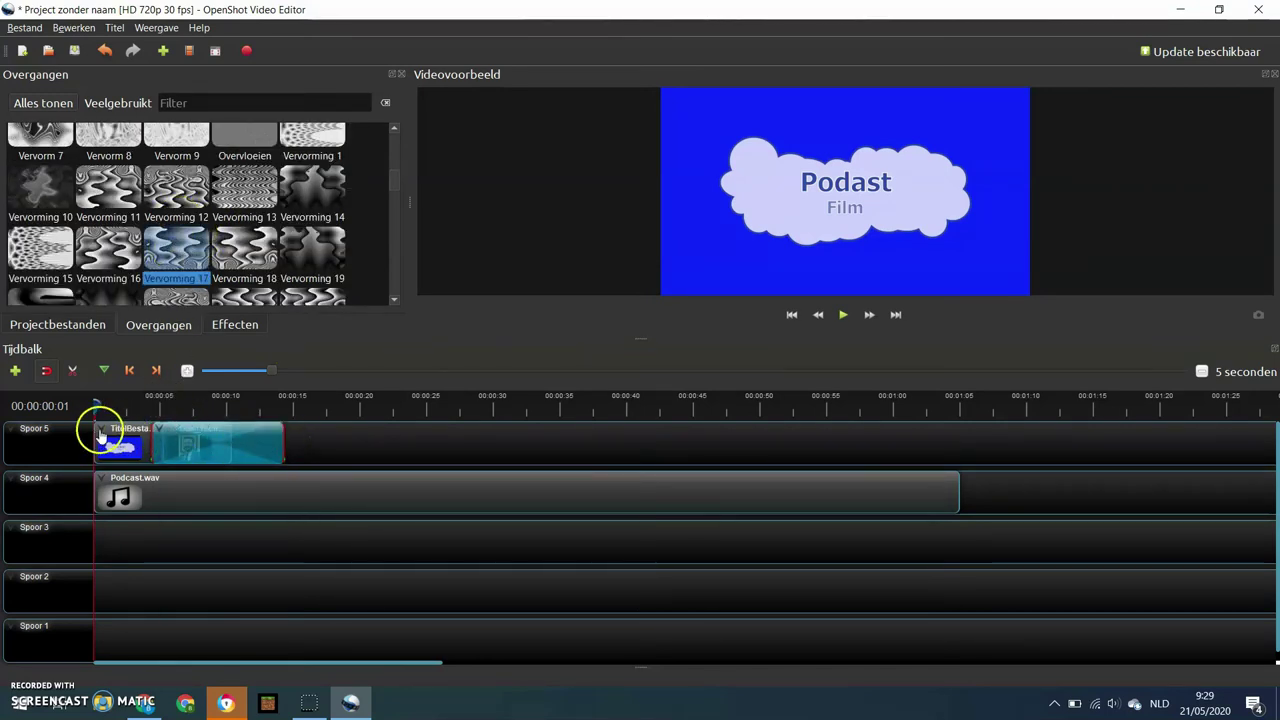
drag(289, 437, 176, 447)
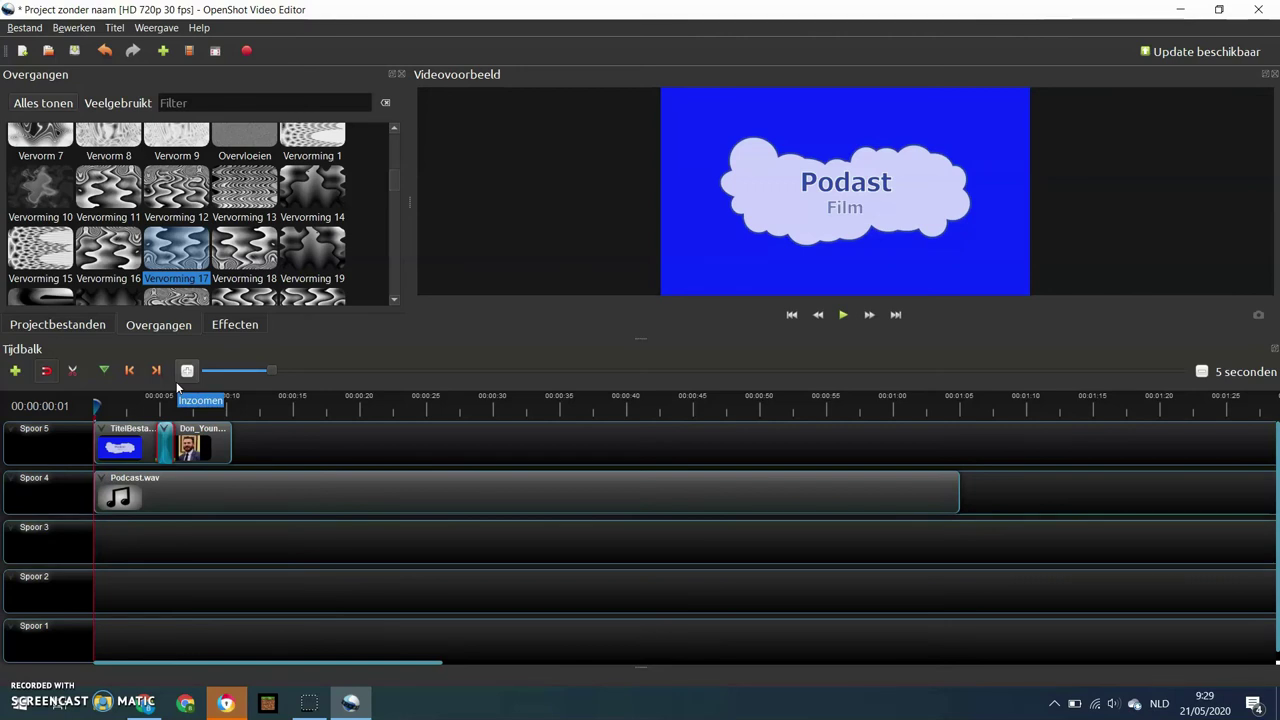
click(24, 28)
click(40, 179)
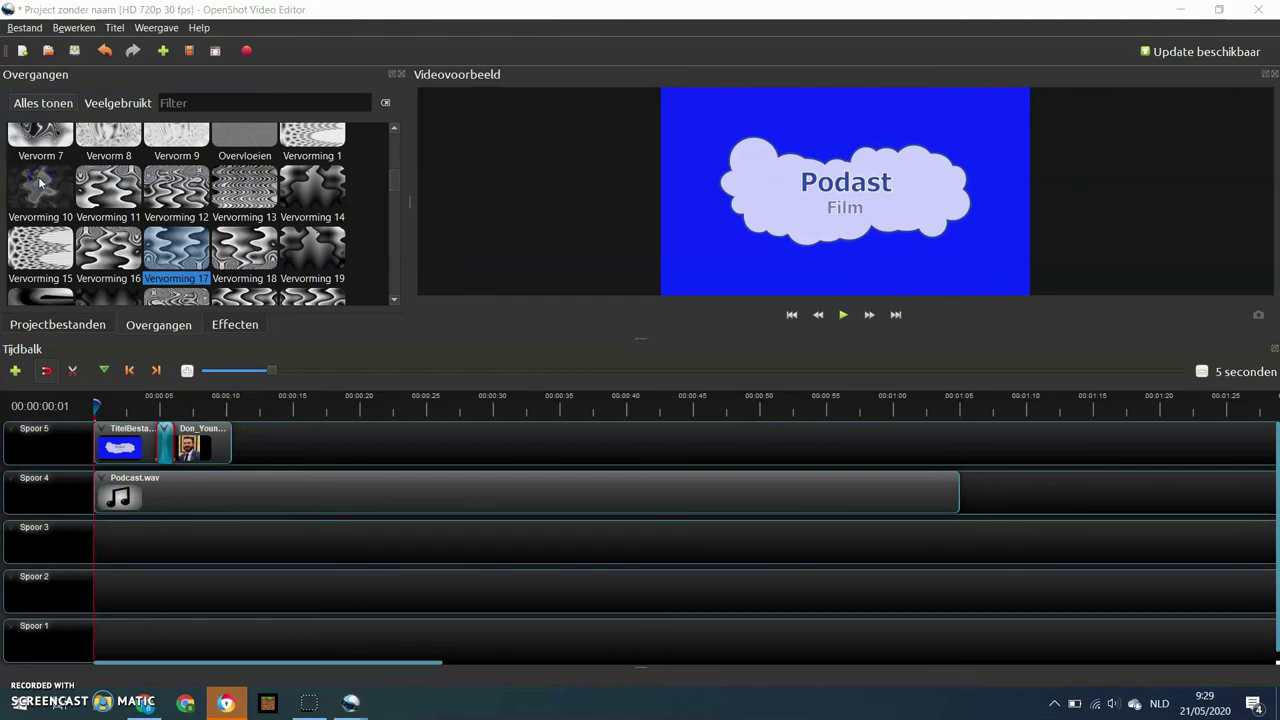